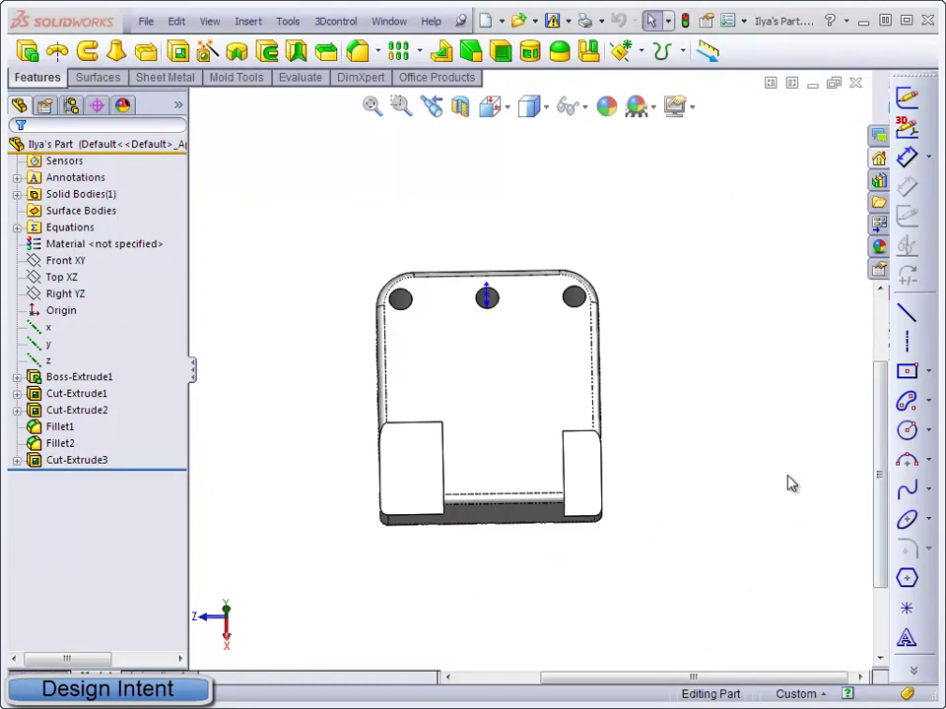
Roll the feature history back to just after Boss-Extrude1 and highlight its base sketch.
key(ctrl+7)
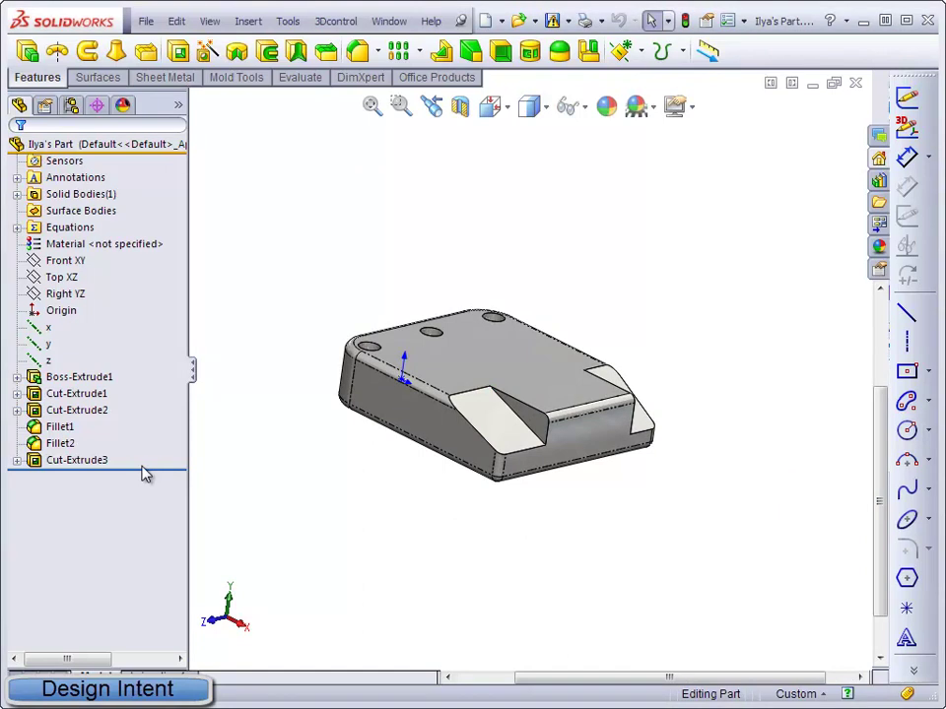
drag(153, 467, 122, 383)
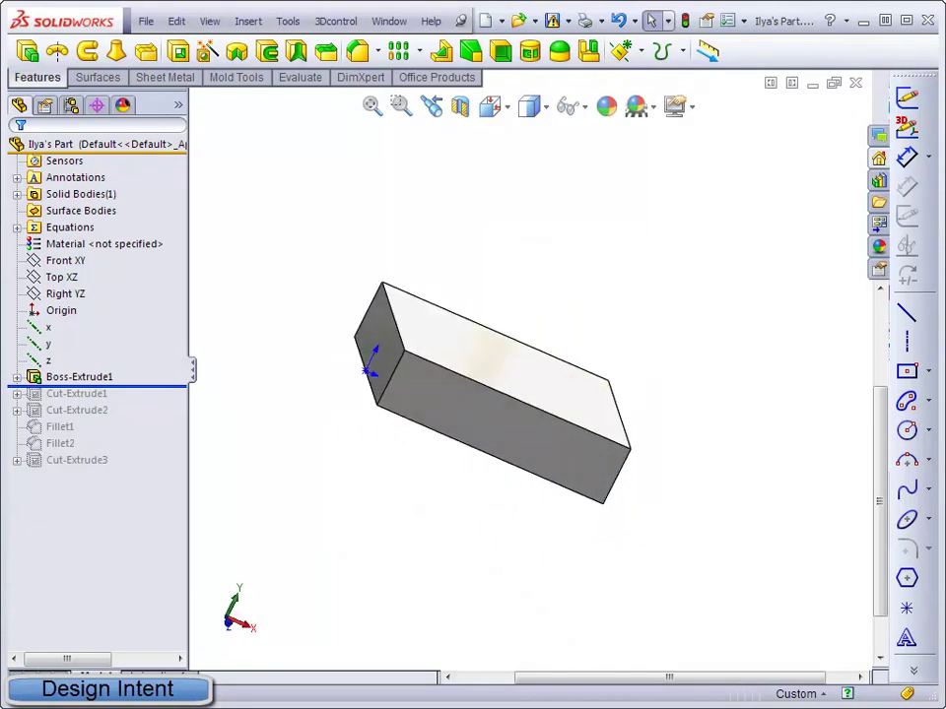
click(16, 377)
click(87, 394)
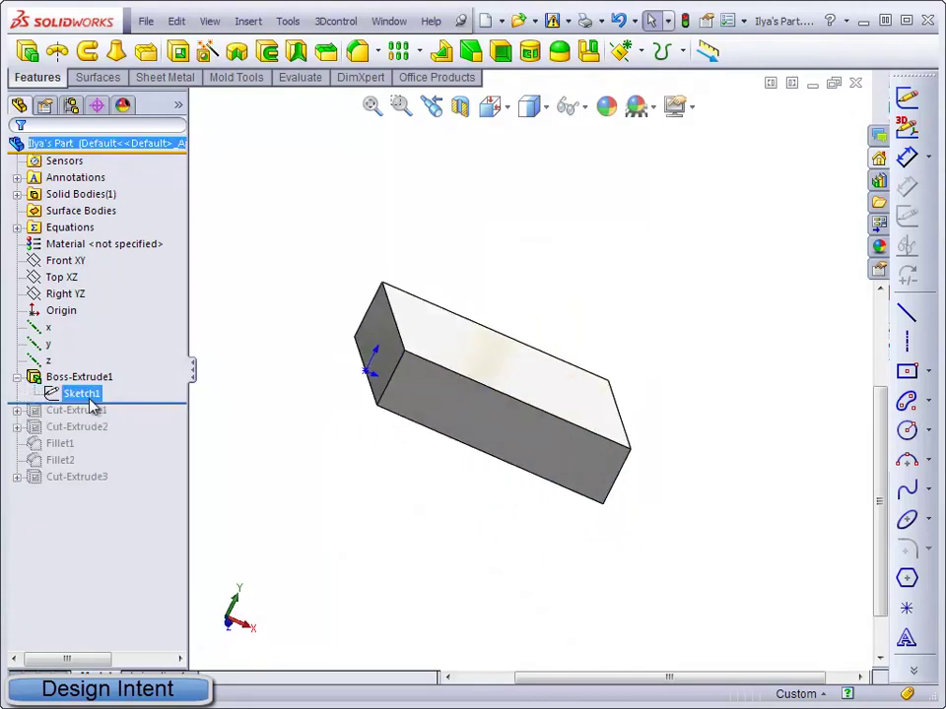
click(374, 540)
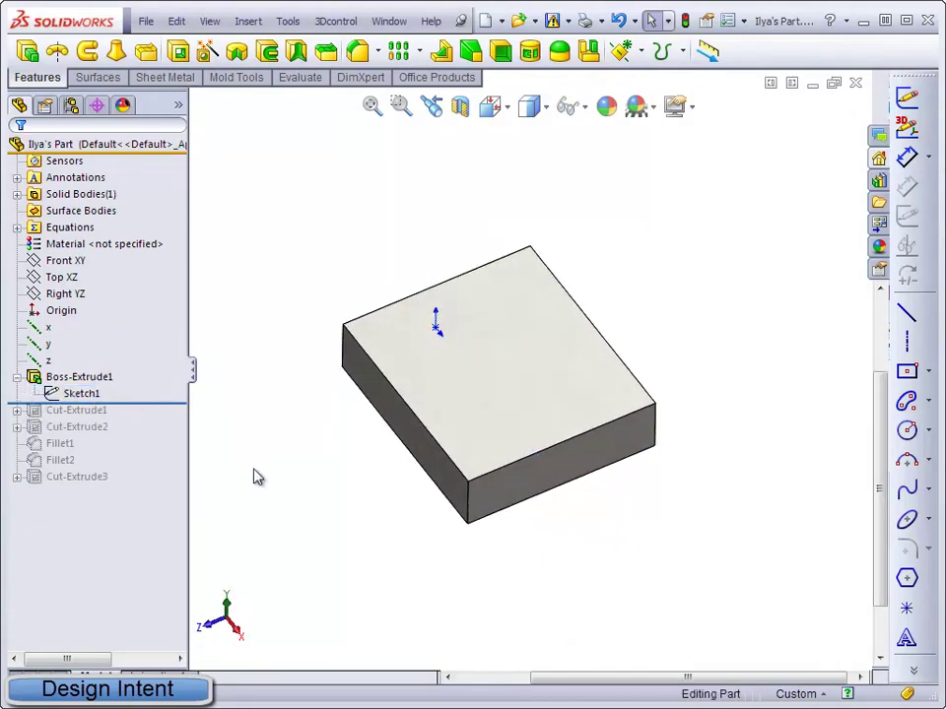
Roll the history forward past Cut-Extrude1 and Cut-Extrude2 and highlight the sketch behind the three holes.
drag(146, 402, 132, 432)
click(56, 411)
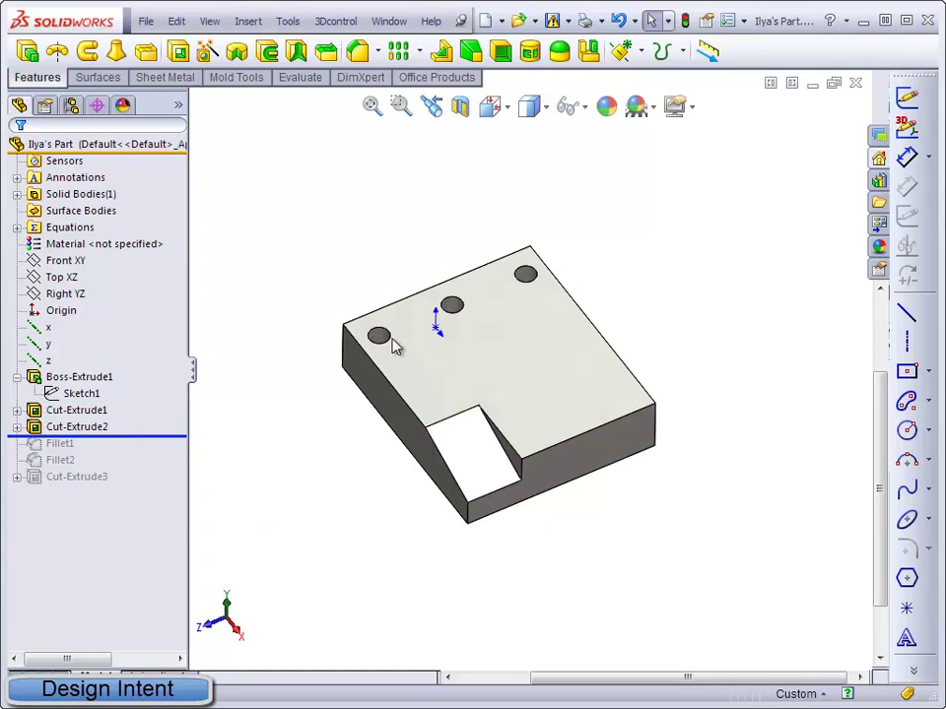
click(16, 428)
click(81, 446)
key(ctrl+8)
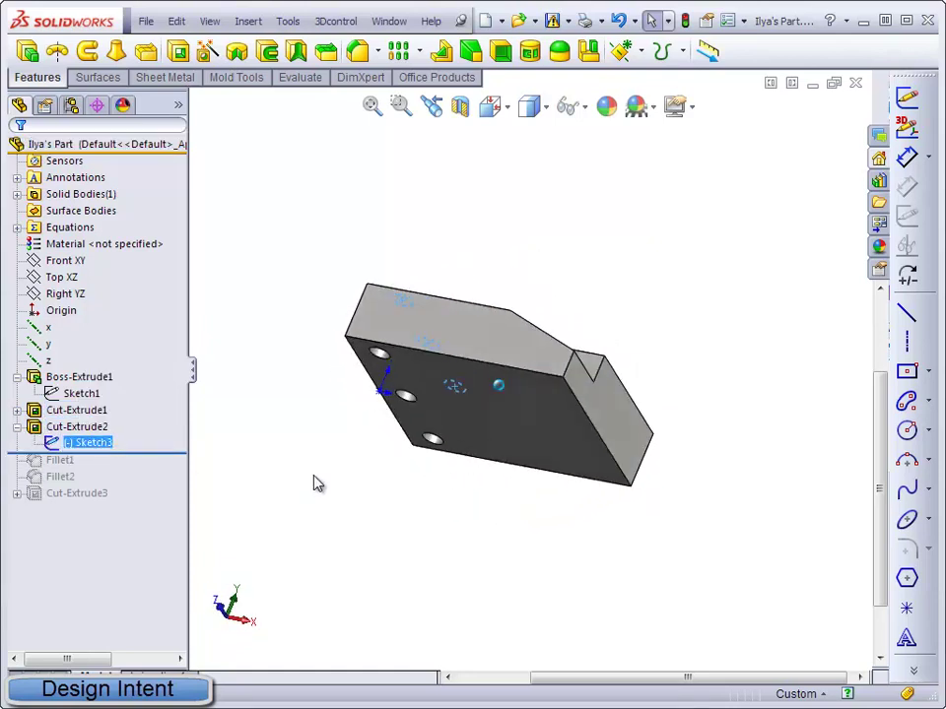
click(300, 521)
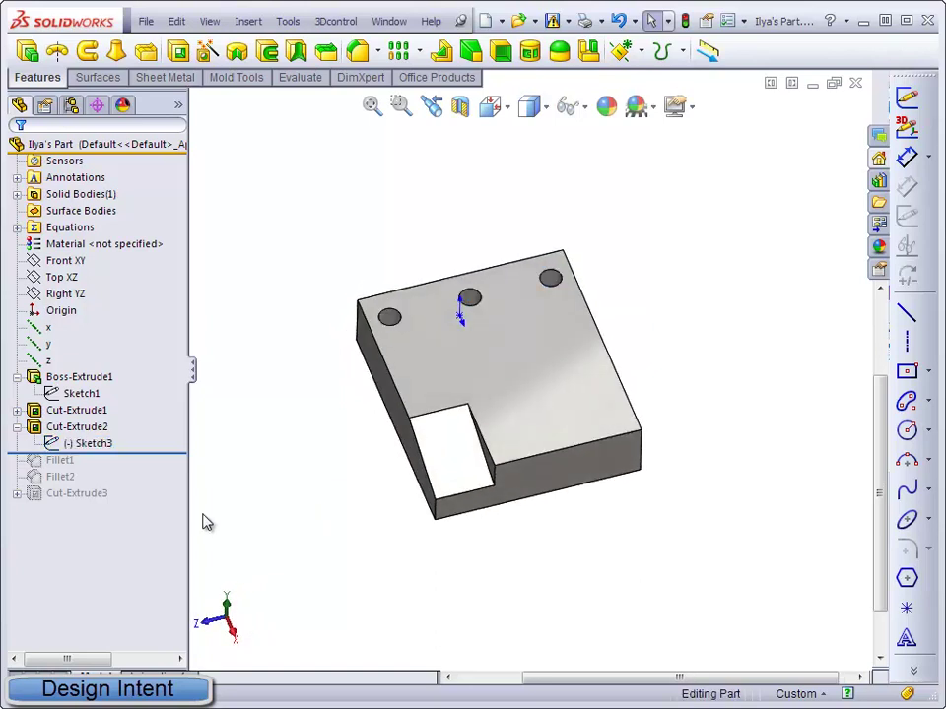
Roll the history forward to the end of the tree and examine the corner hole against the adjacent corner fillet.
drag(155, 454, 139, 486)
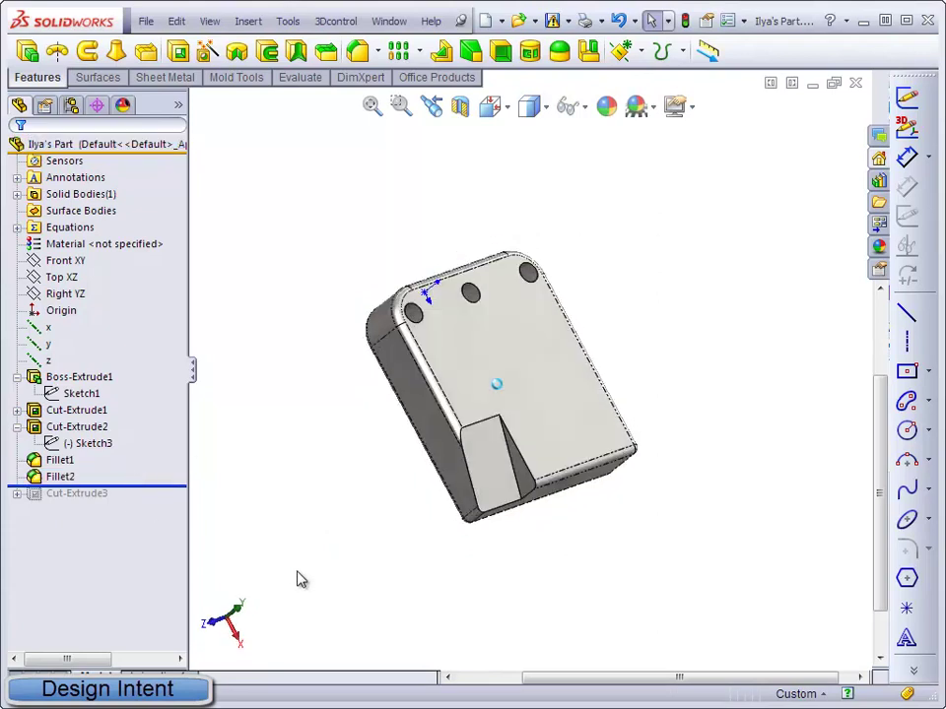
drag(154, 485, 148, 502)
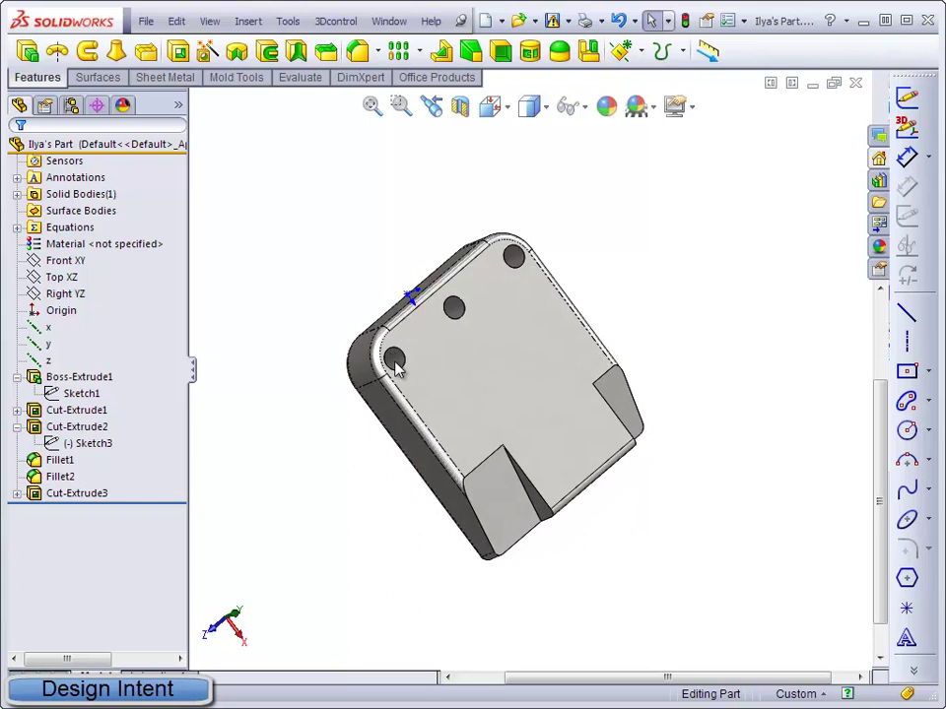
click(394, 361)
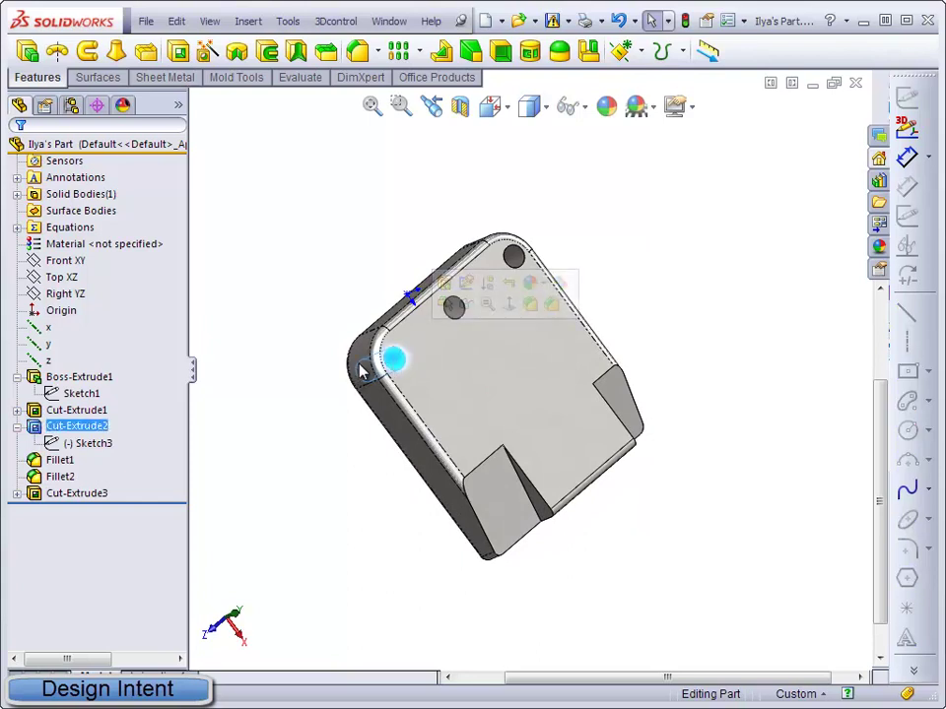
click(361, 370)
click(338, 453)
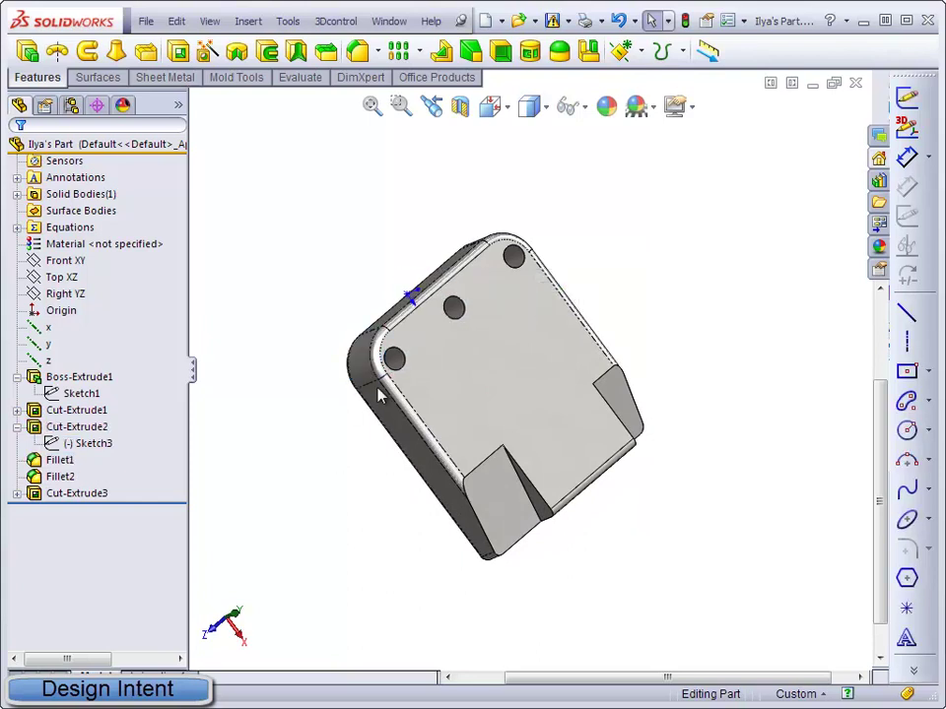
click(396, 364)
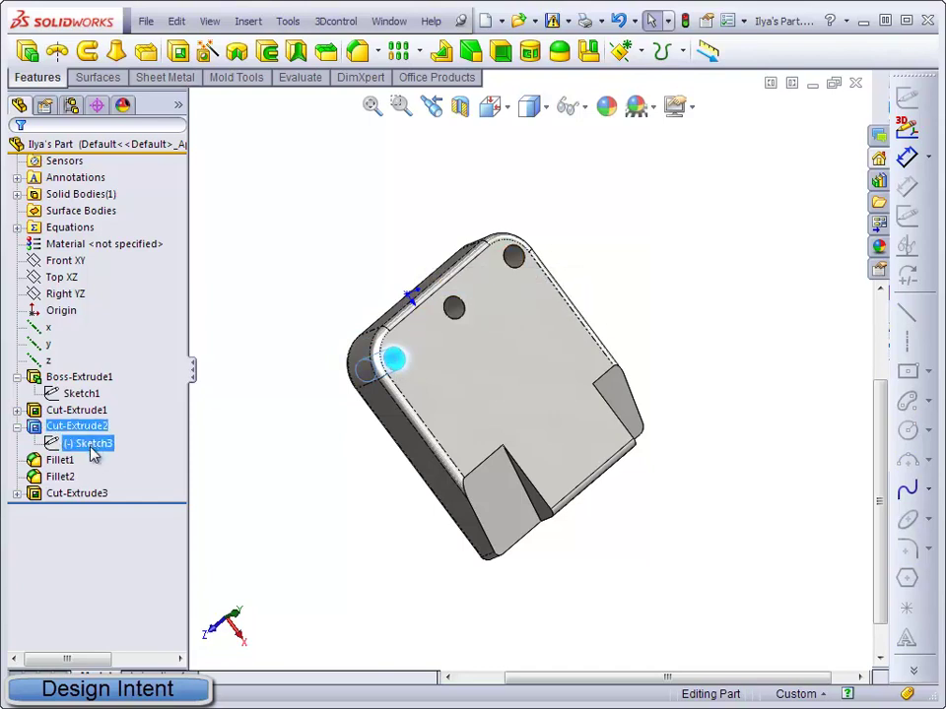
click(338, 403)
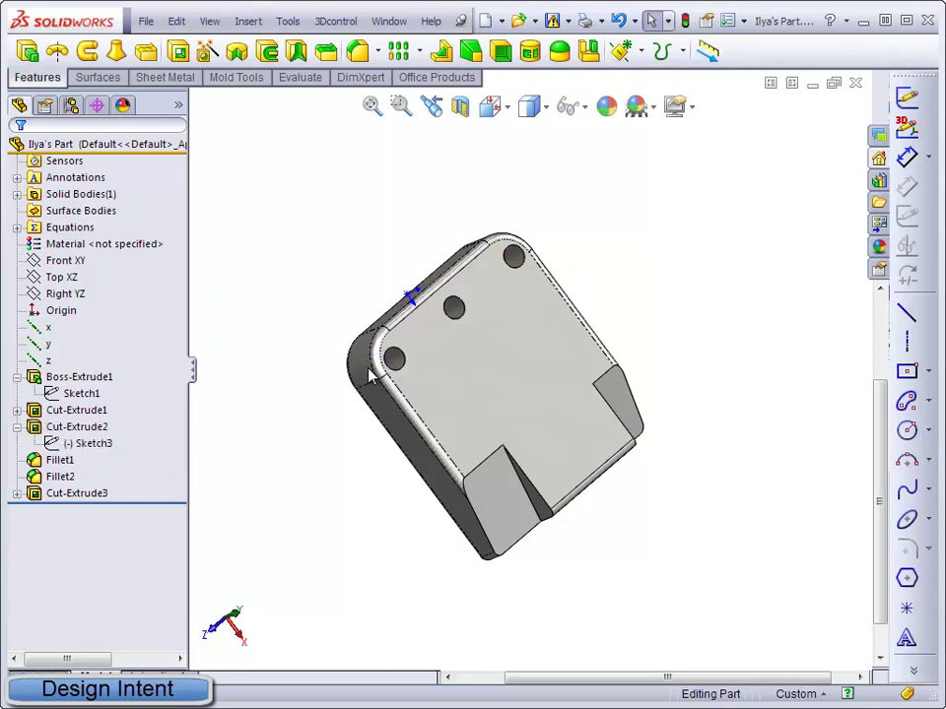
click(363, 377)
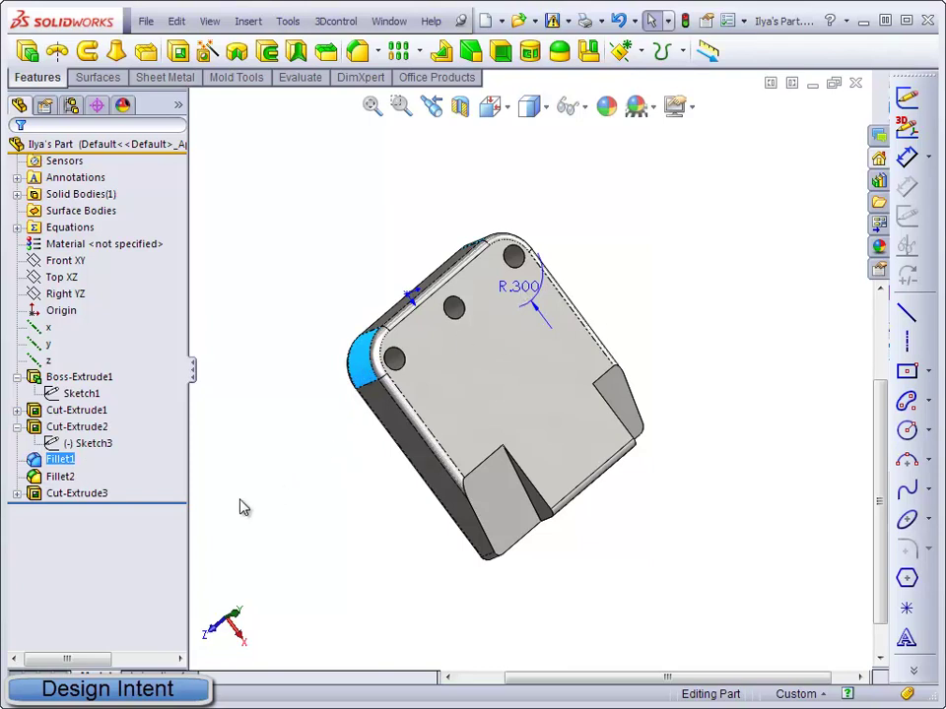
Edit the sketch of Cut-Extrude2 and dimension the corner hole's circle 0.3 in from the block edge nearest the origin.
click(82, 447)
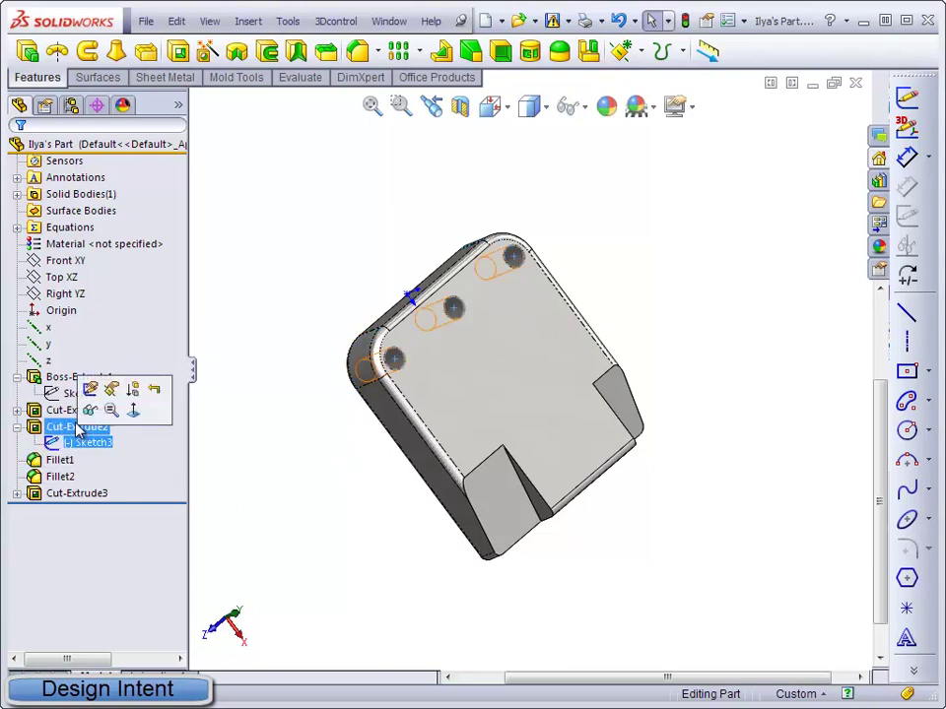
click(91, 388)
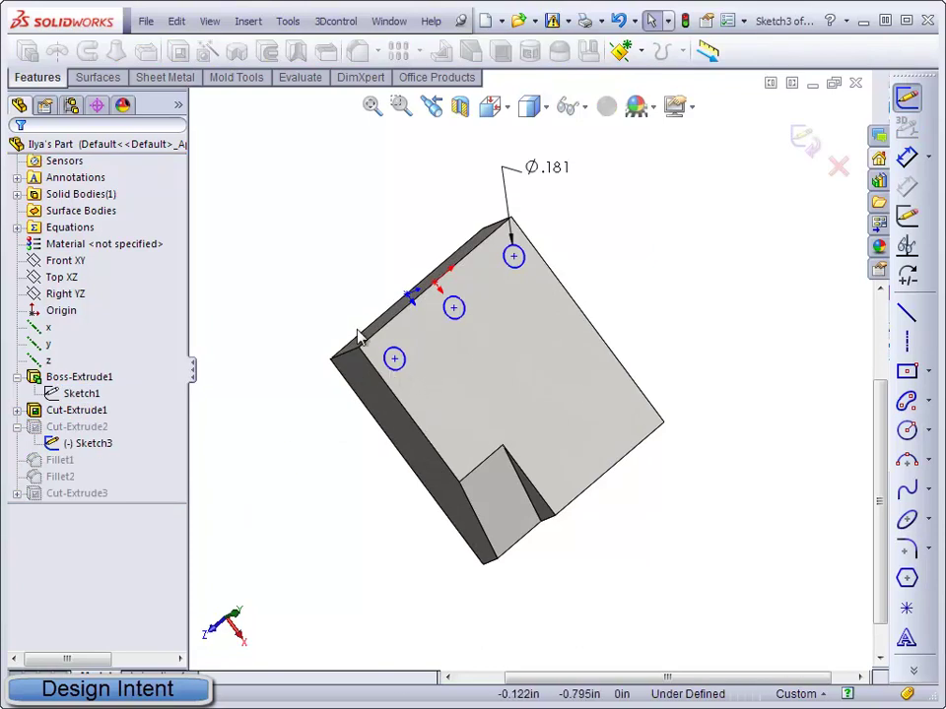
click(906, 156)
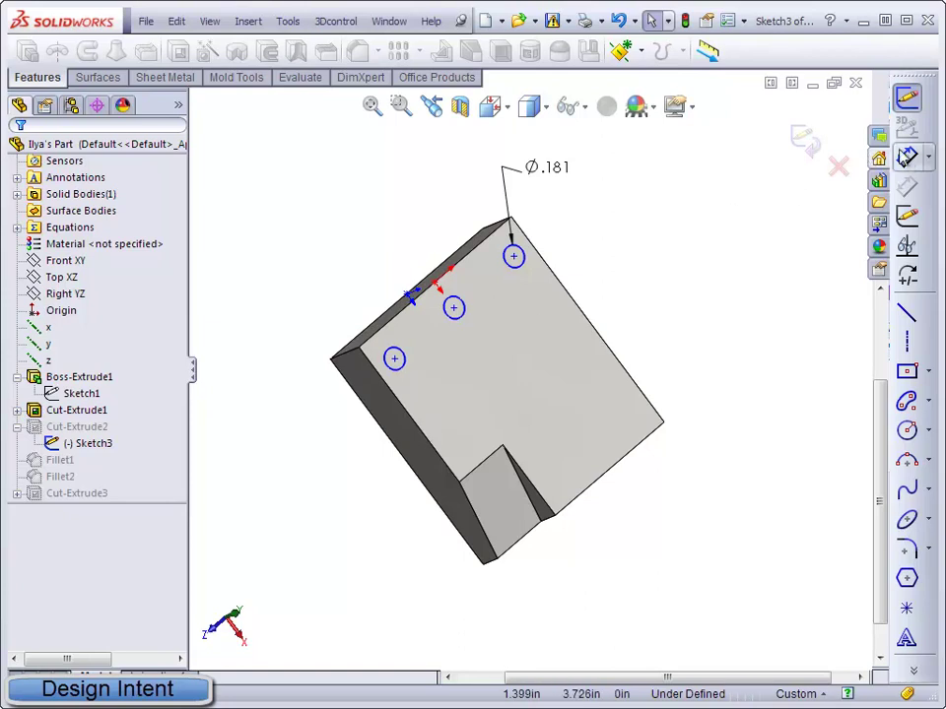
click(400, 364)
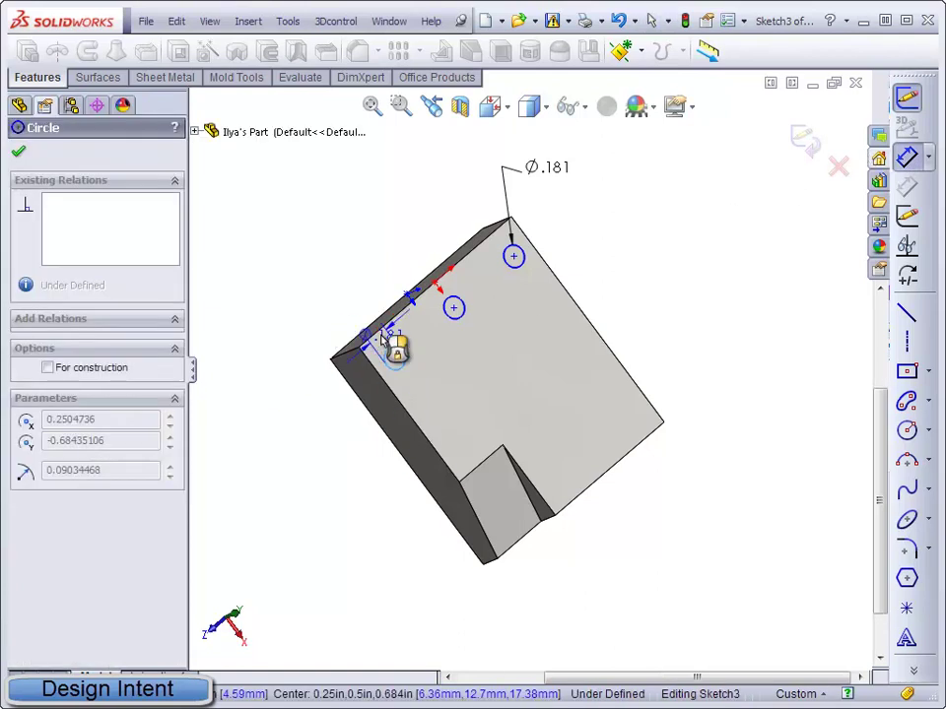
click(380, 330)
click(279, 452)
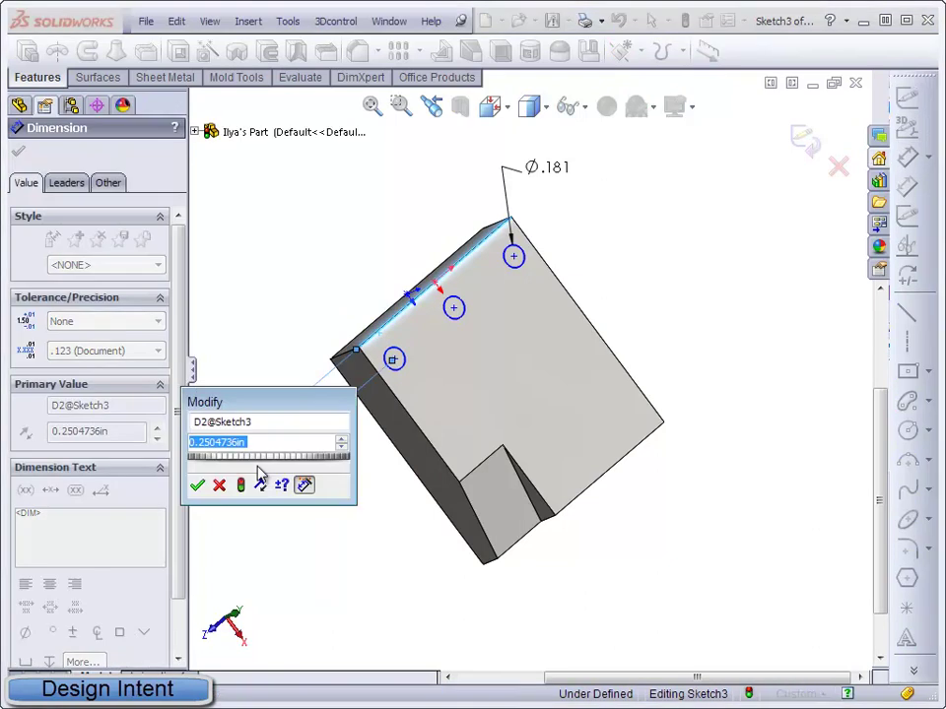
text(.3)
key(Return)
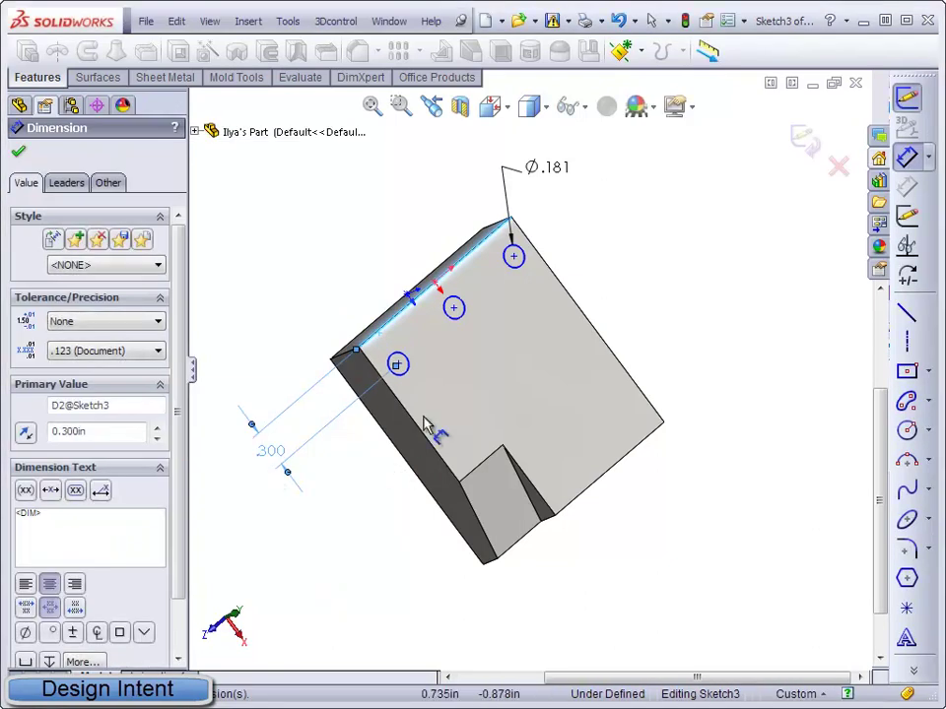
Dimension the corner hole's distance from the adjacent side edge of the block, keeping its sketched value.
click(387, 372)
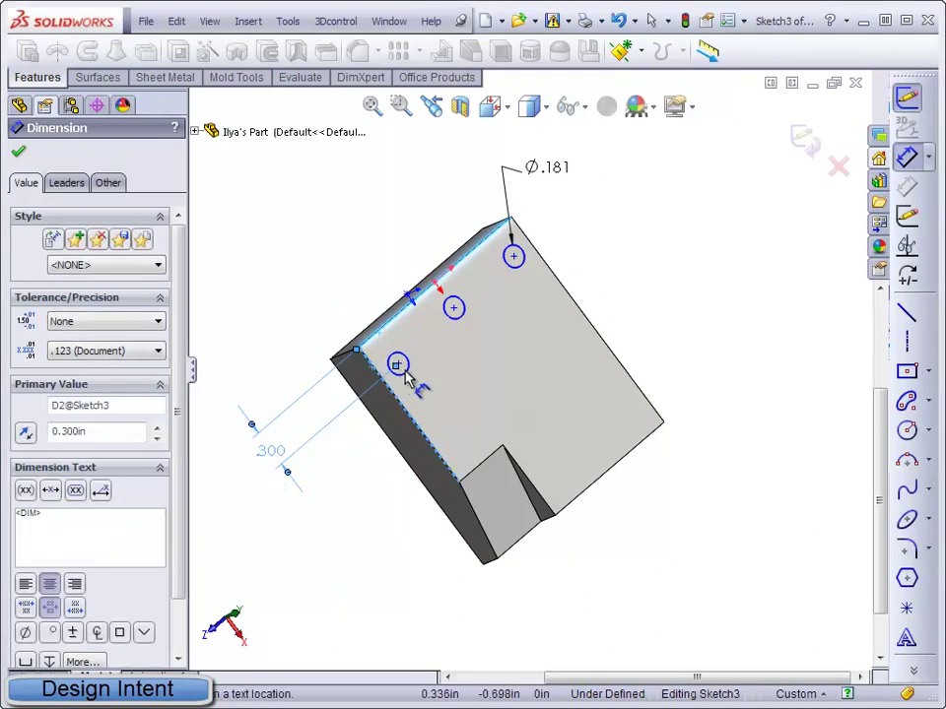
click(404, 372)
click(310, 276)
click(238, 311)
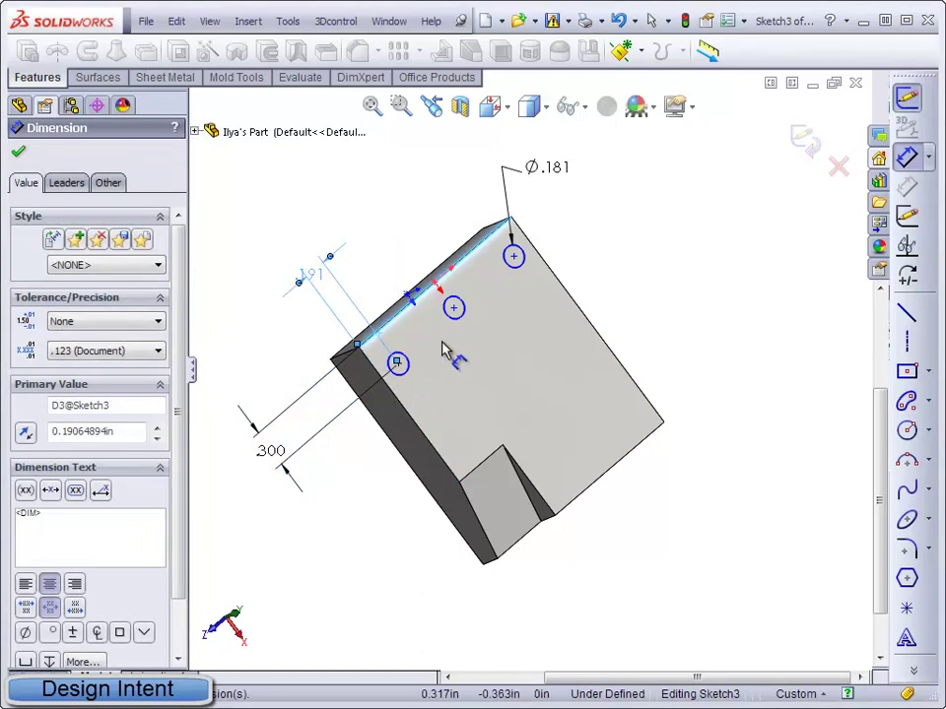
key(Escape)
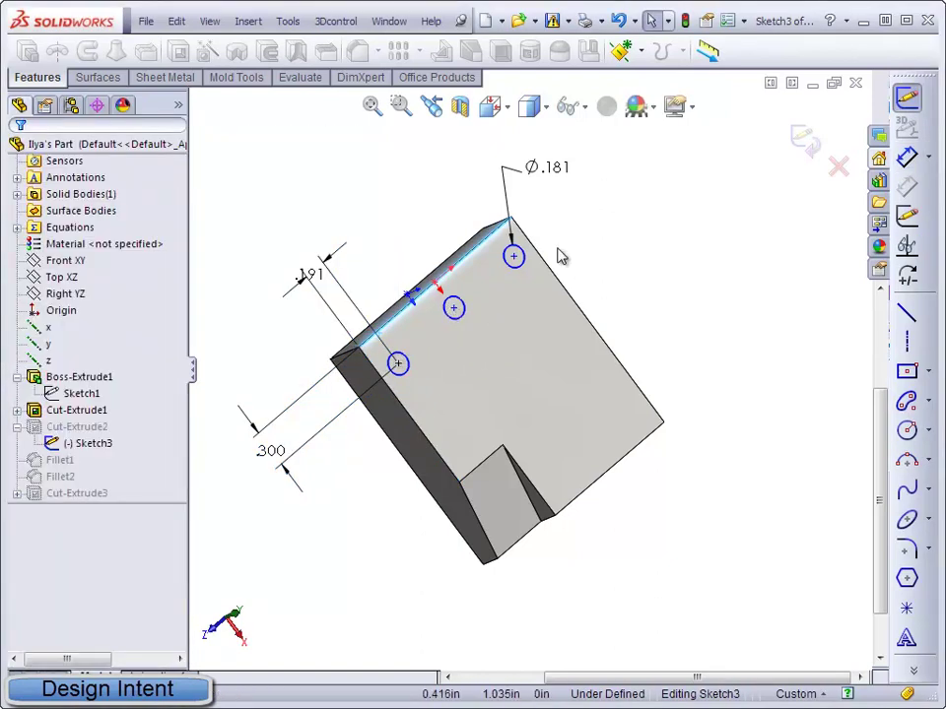
Draw a centerline between the two outer hole centers and snap the middle hole's center to its midpoint.
click(906, 341)
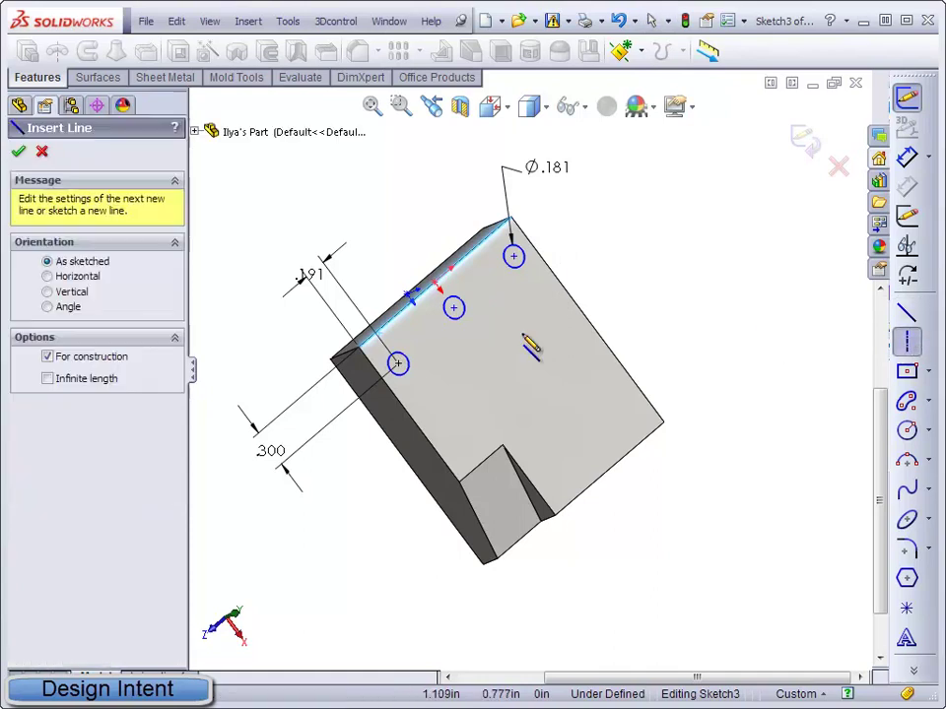
click(397, 363)
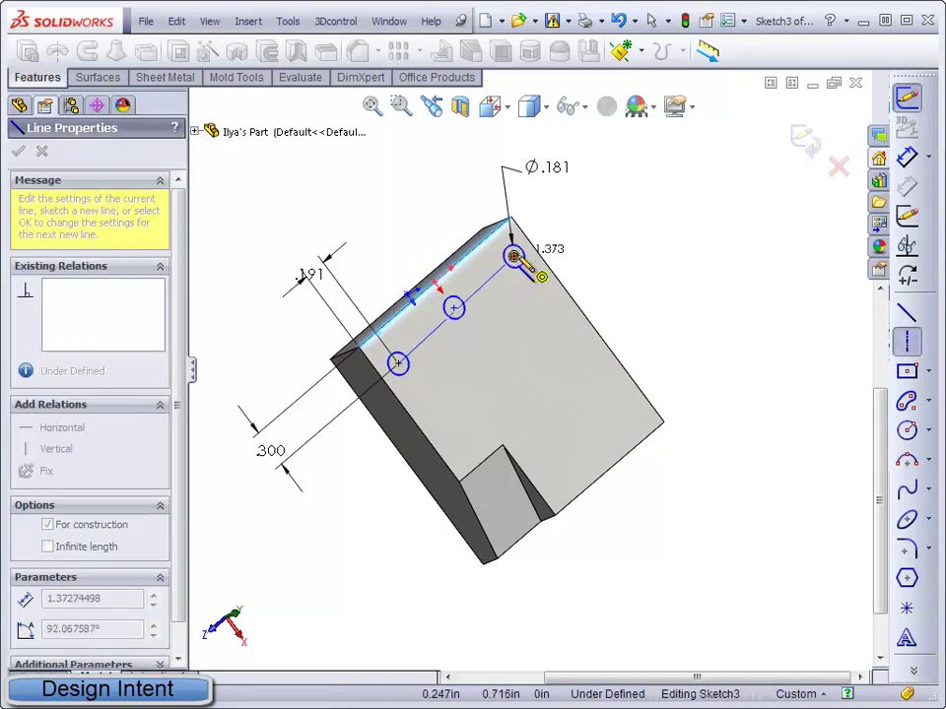
click(513, 256)
key(Escape)
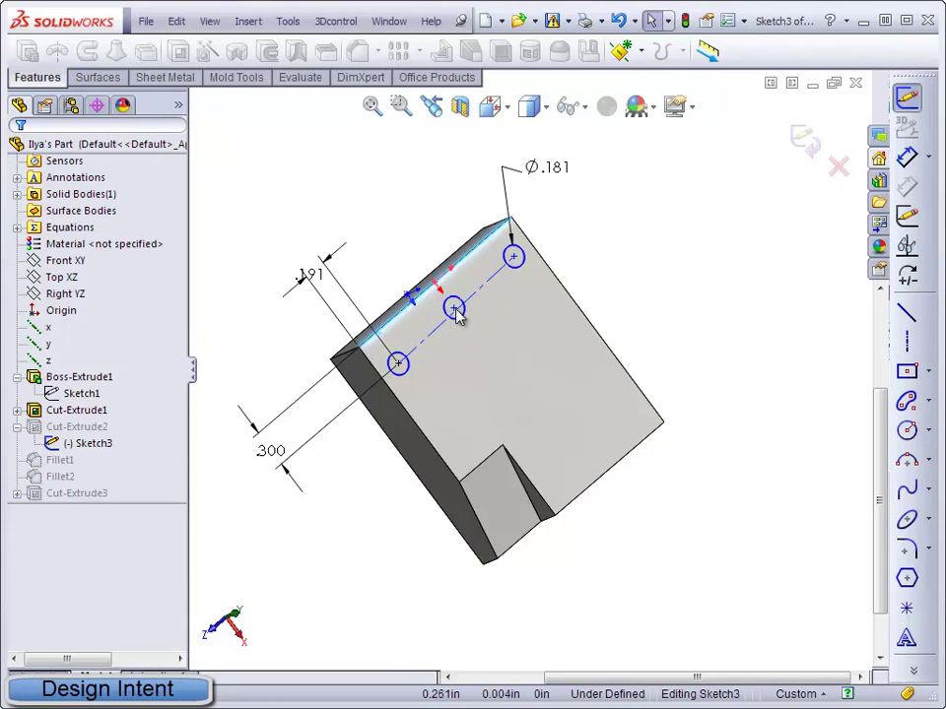
click(454, 311)
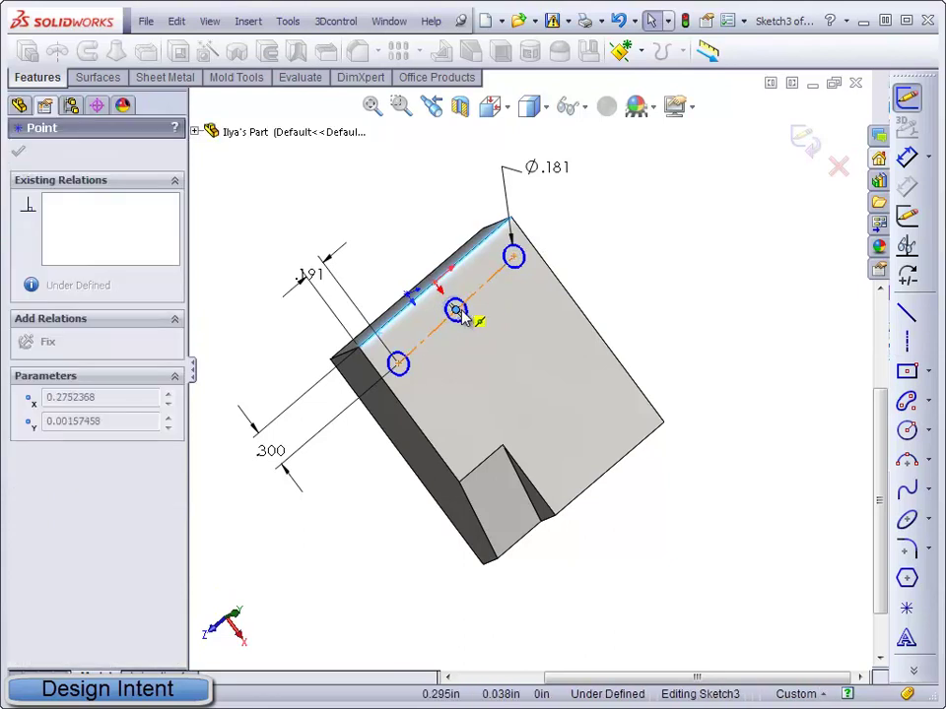
drag(460, 313, 456, 312)
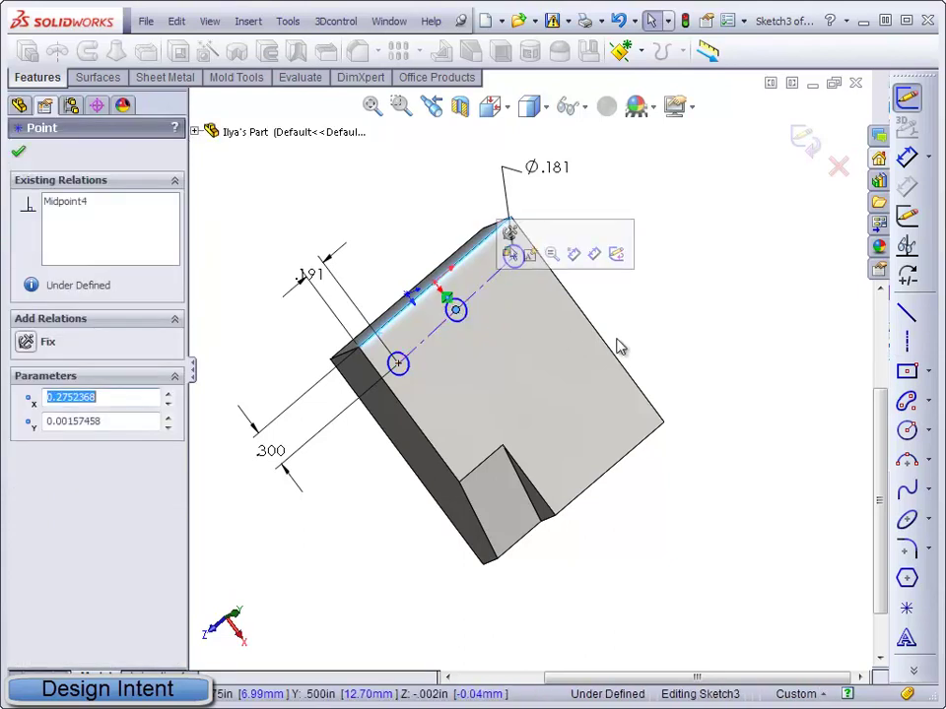
click(655, 338)
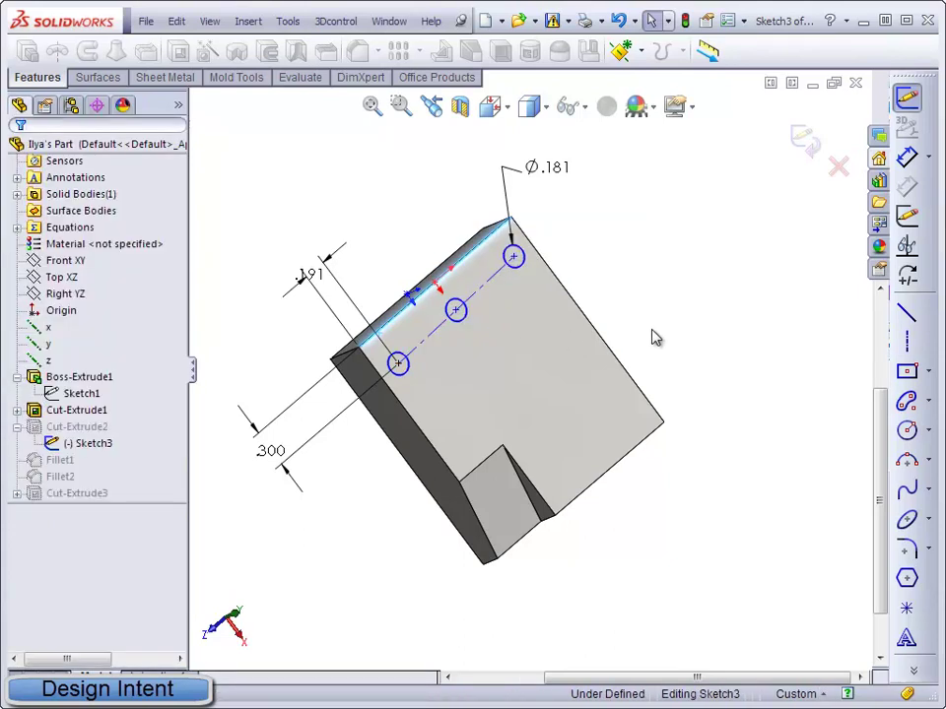
Add an Equal relation to the three hole circles.
click(404, 371)
ctrl+click(461, 322)
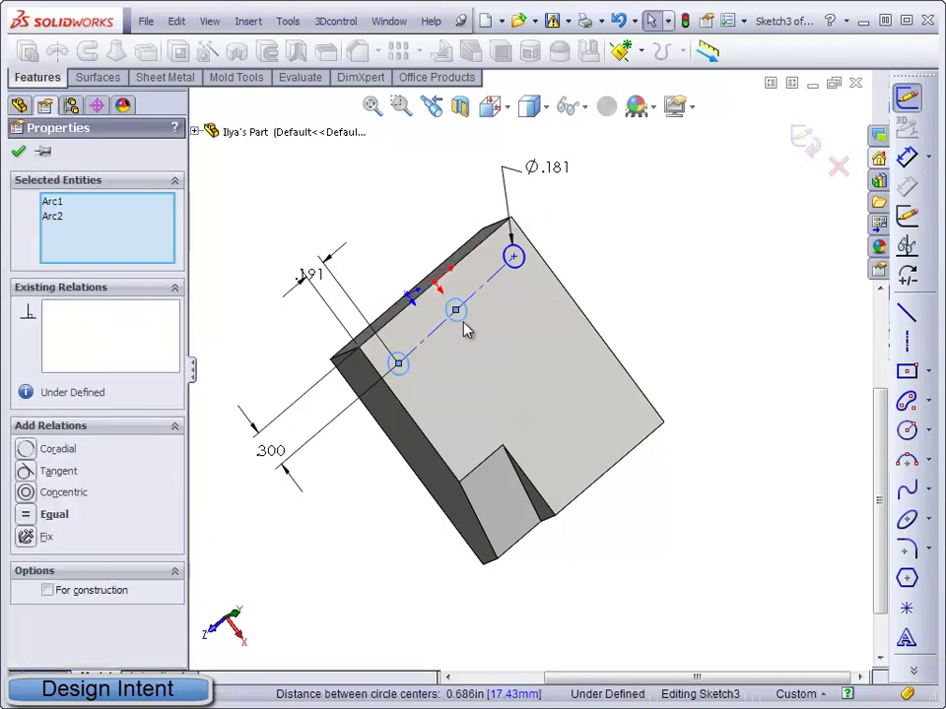
ctrl+click(519, 266)
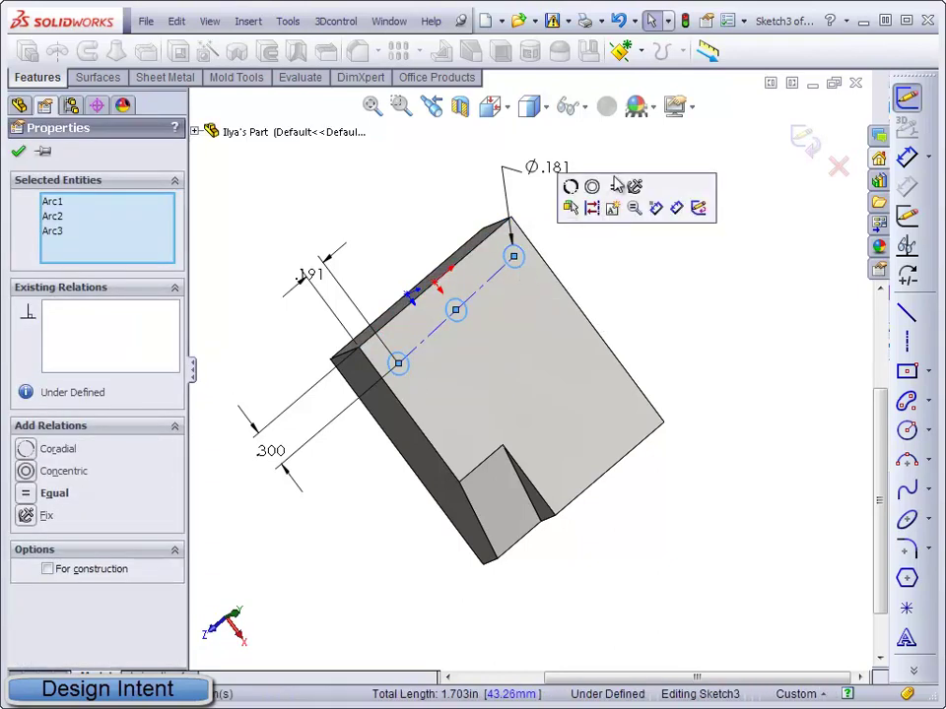
click(611, 188)
click(649, 246)
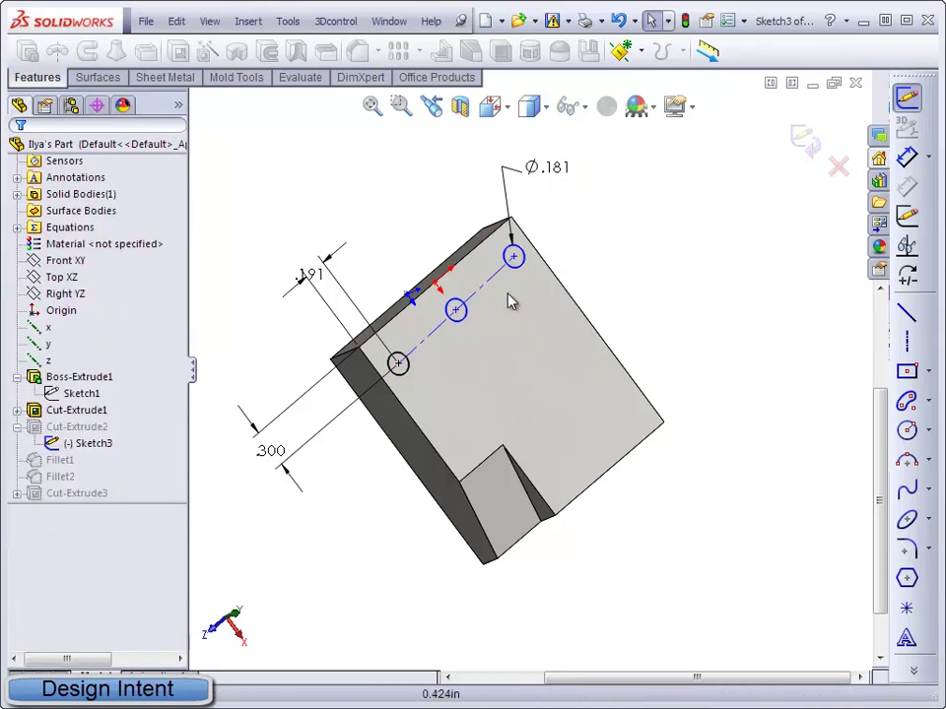
Draw a short centerline from the middle hole's center to the sketch origin.
key(ctrl+8)
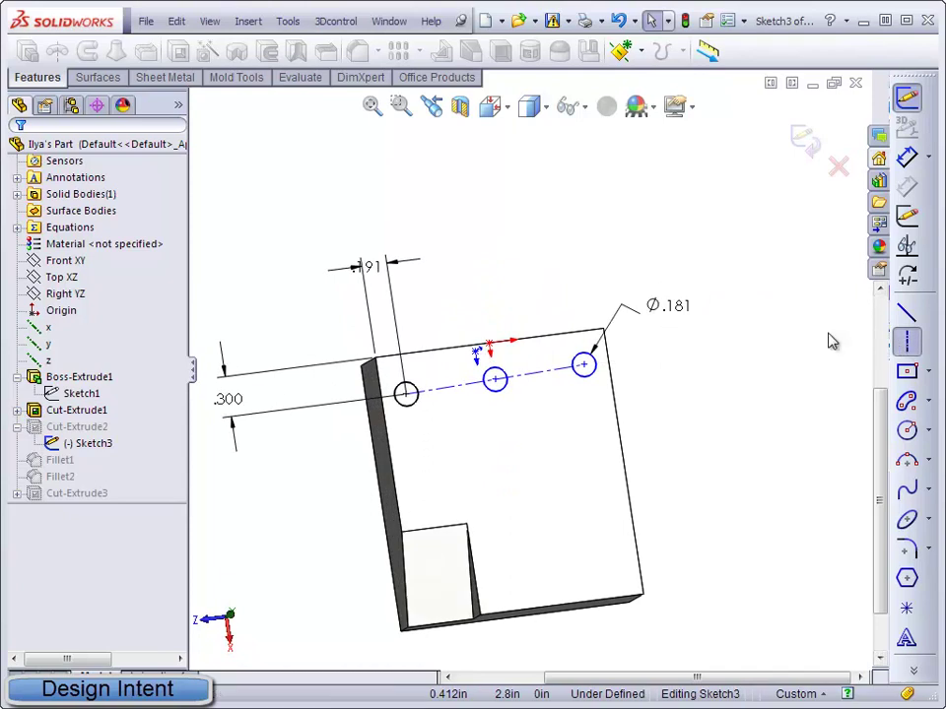
click(906, 340)
mouse_move(495, 379)
mouse_down()
mouse_move(502, 357)
mouse_move(490, 344)
mouse_up()
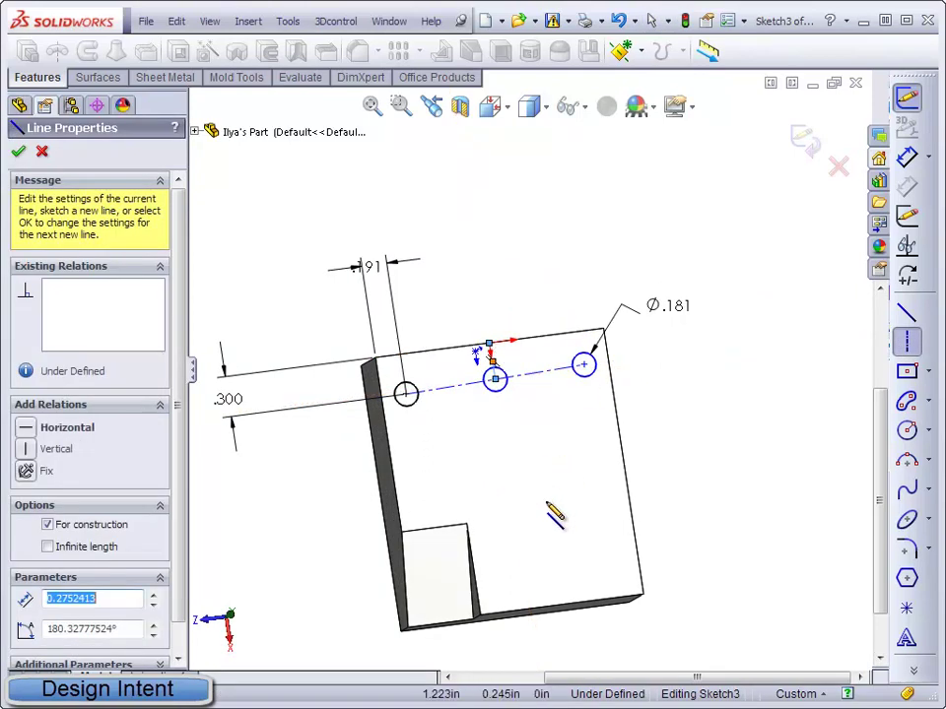
key(Escape)
Add a Vertical relation to the centerline joining the two outer hole centers.
click(550, 375)
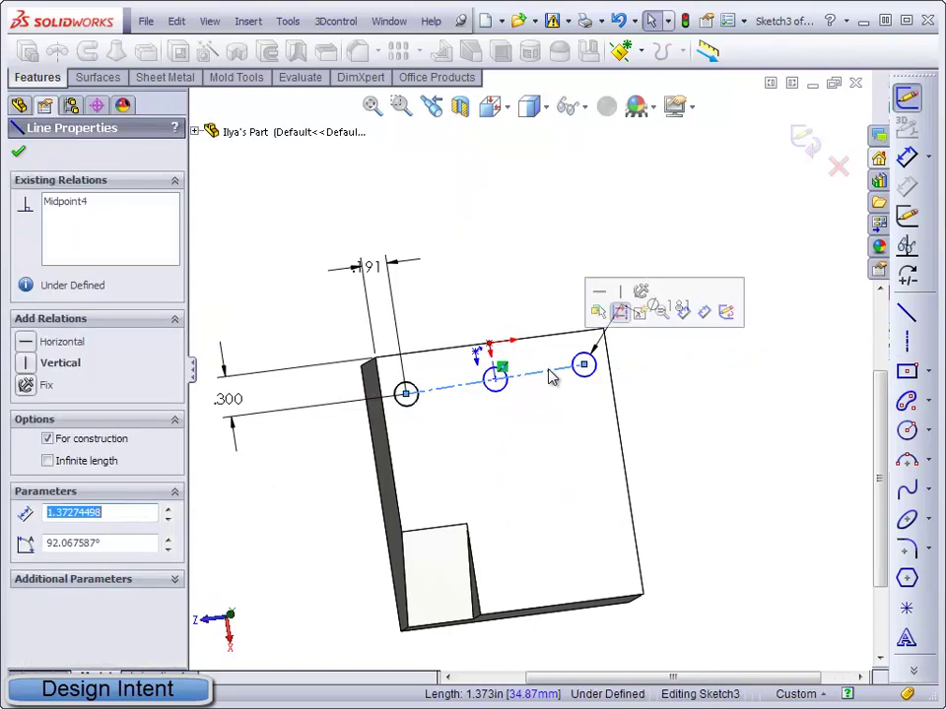
click(619, 291)
click(724, 404)
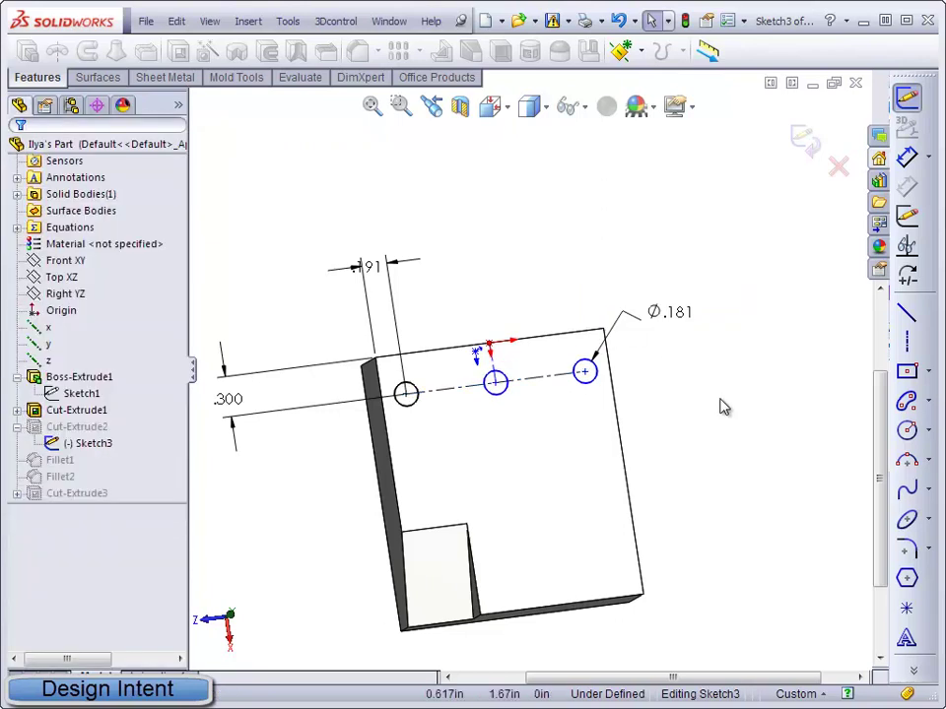
Add a Horizontal relation to the short centerline between the middle hole and the sketch origin, and exit the sketch.
click(496, 383)
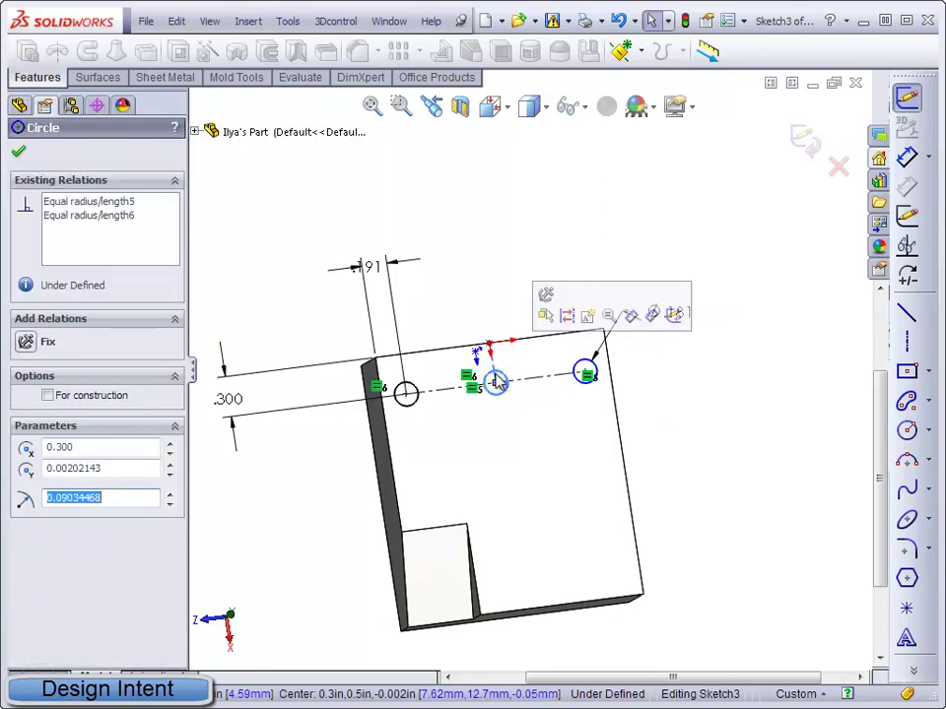
click(517, 381)
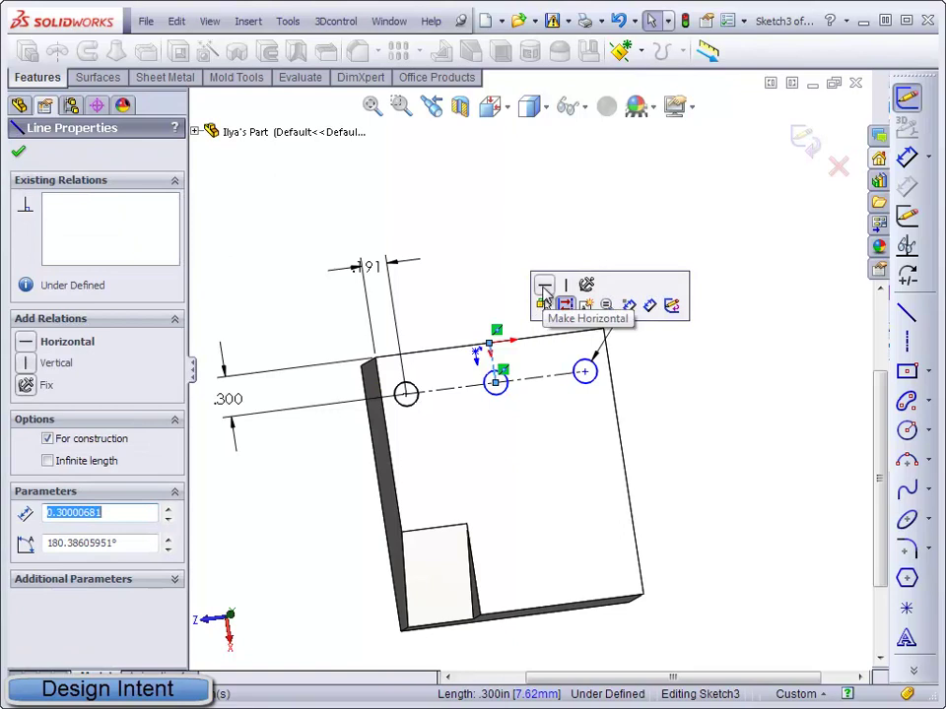
click(545, 304)
click(674, 312)
click(724, 439)
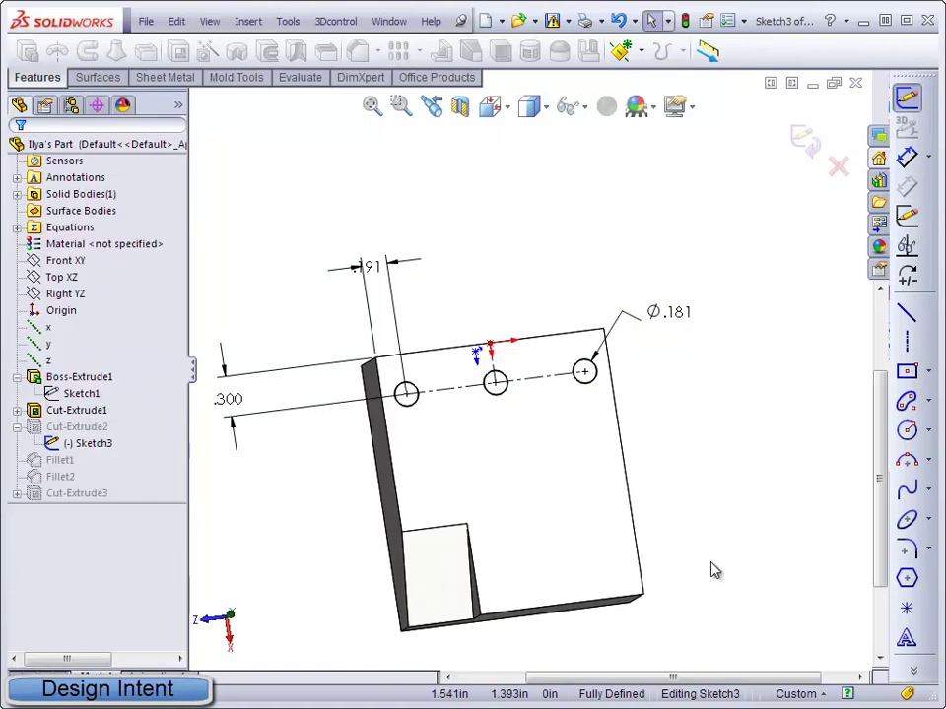
mouse_move(693, 632)
middle_down()
mouse_move(726, 535)
mouse_move(783, 162)
middle_up()
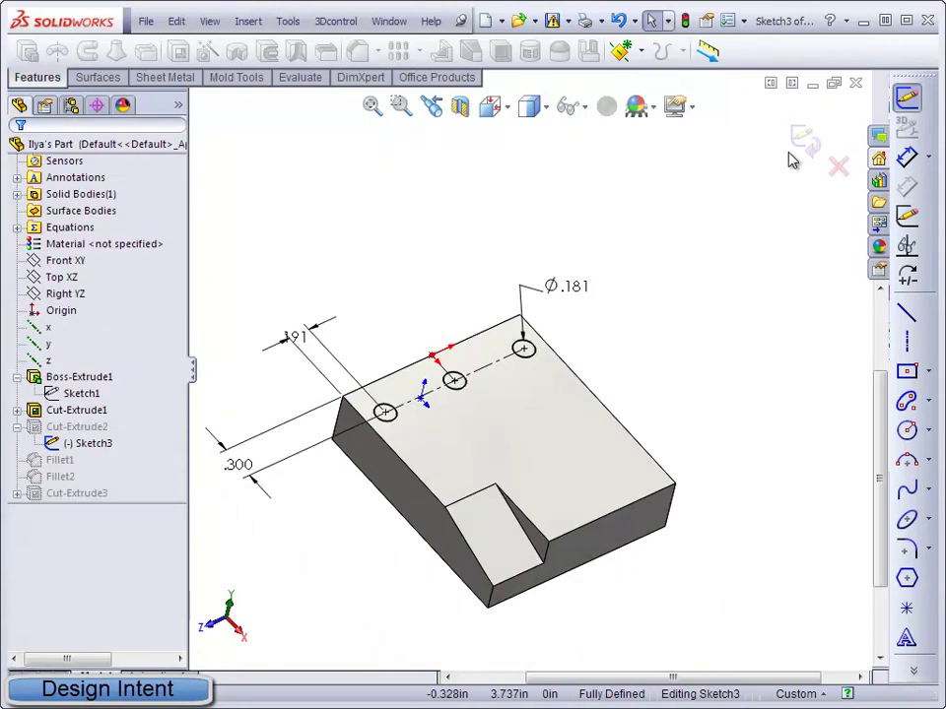
click(800, 144)
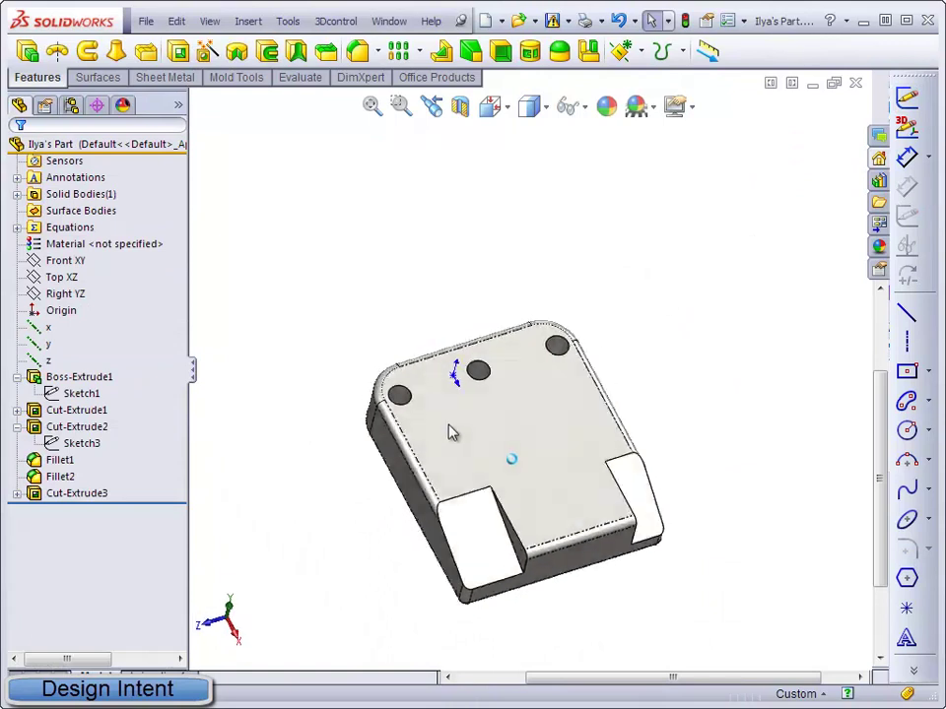
Set the corner hole's distance from the adjacent side edge to 0.300 in.
middle_drag(444, 432, 445, 433)
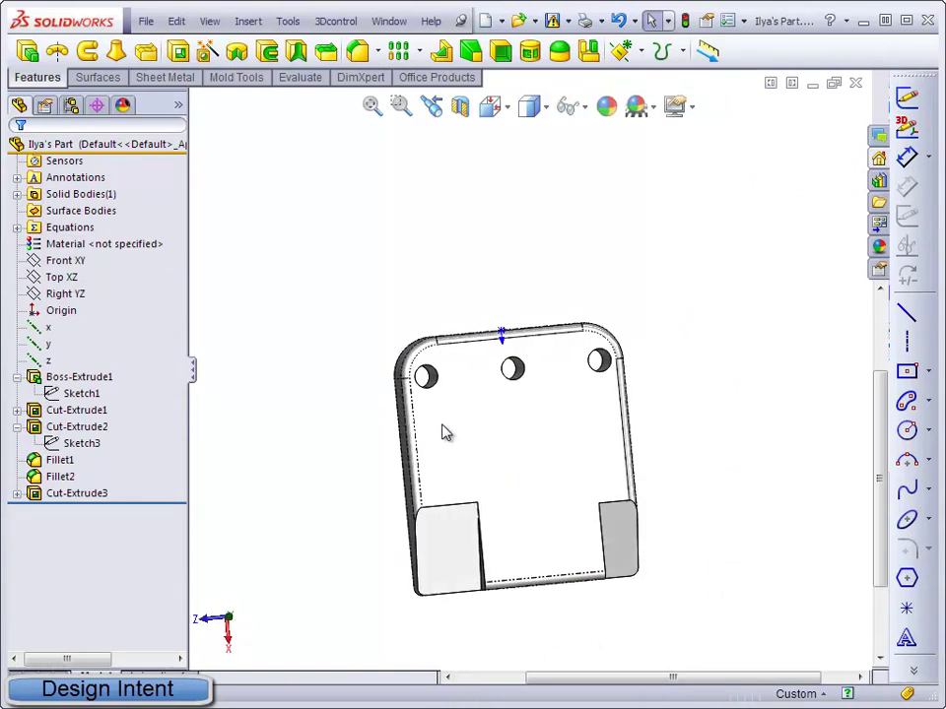
middle_drag(270, 445, 408, 404)
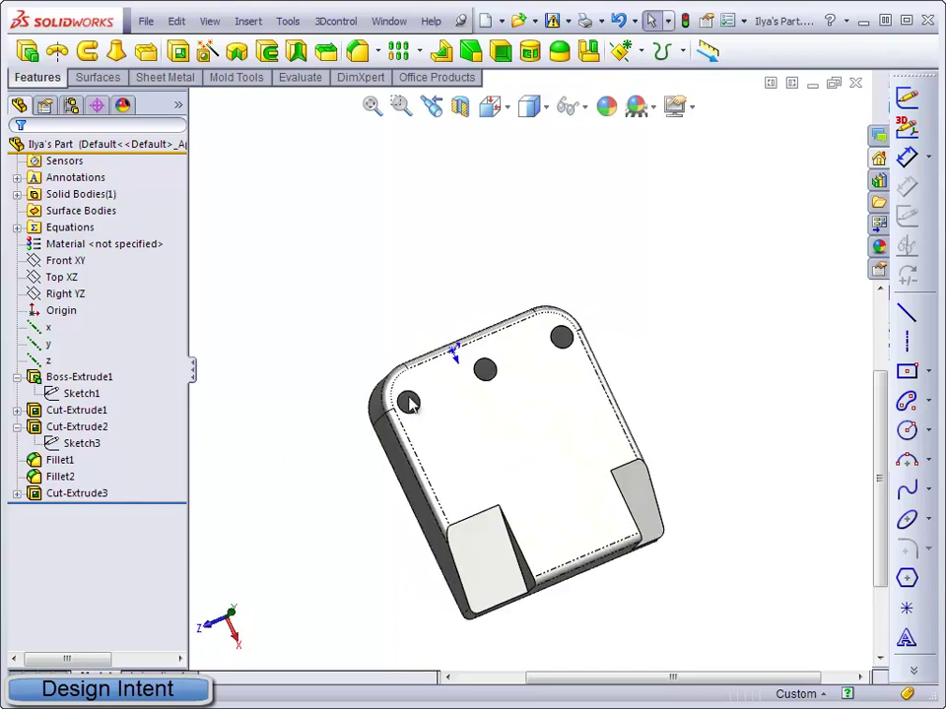
click(409, 404)
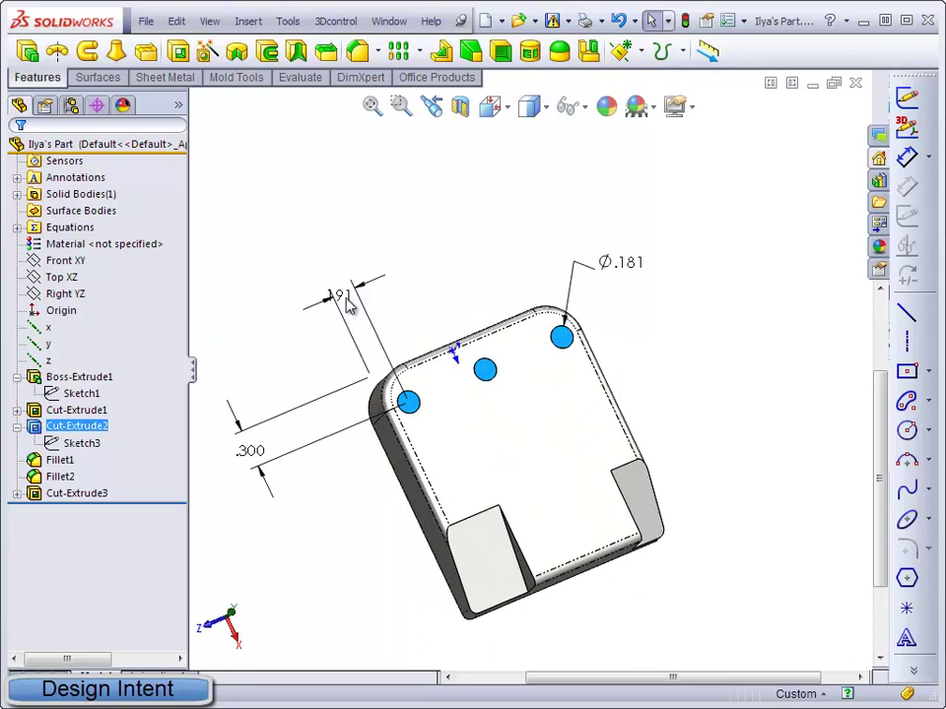
click(347, 303)
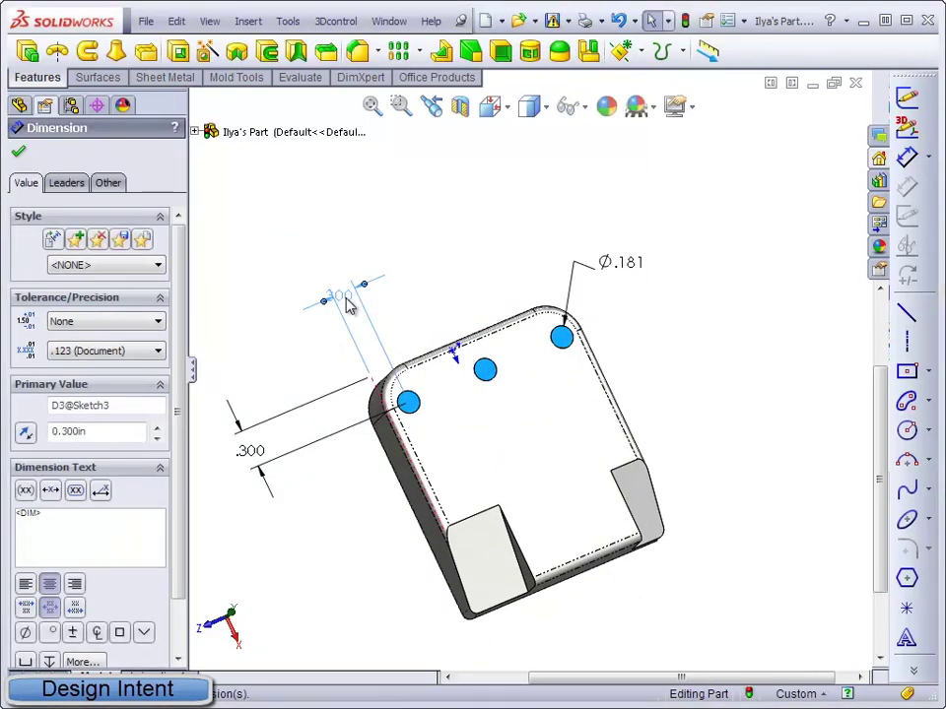
click(456, 293)
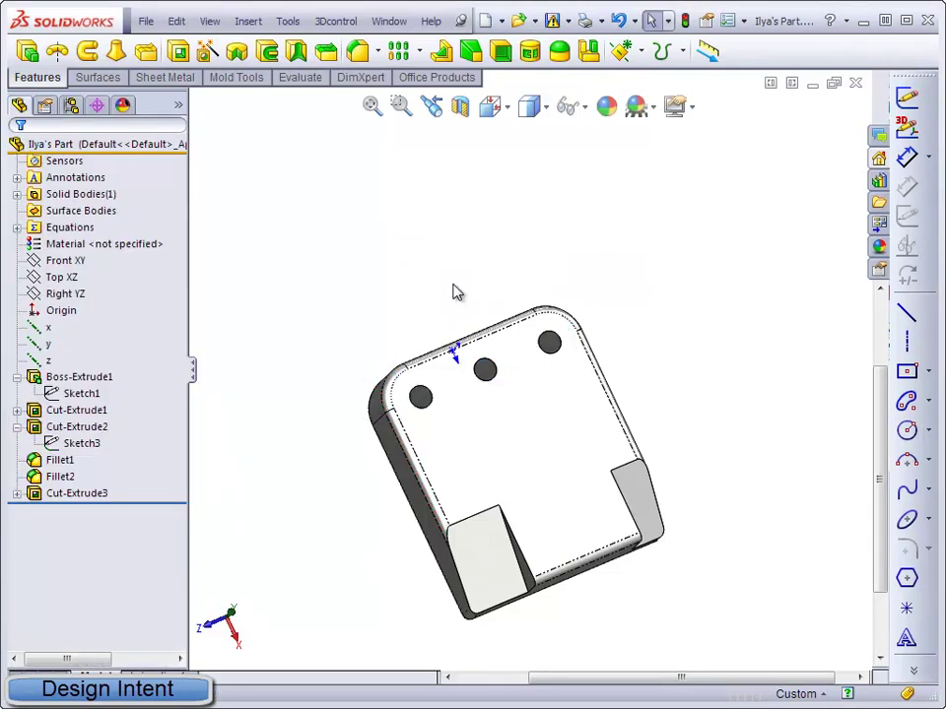
Examine the hole cut's dimensions and compare the corner hole's position with the rounded corner of Fillet1.
middle_drag(670, 348, 412, 436)
double_click(411, 428)
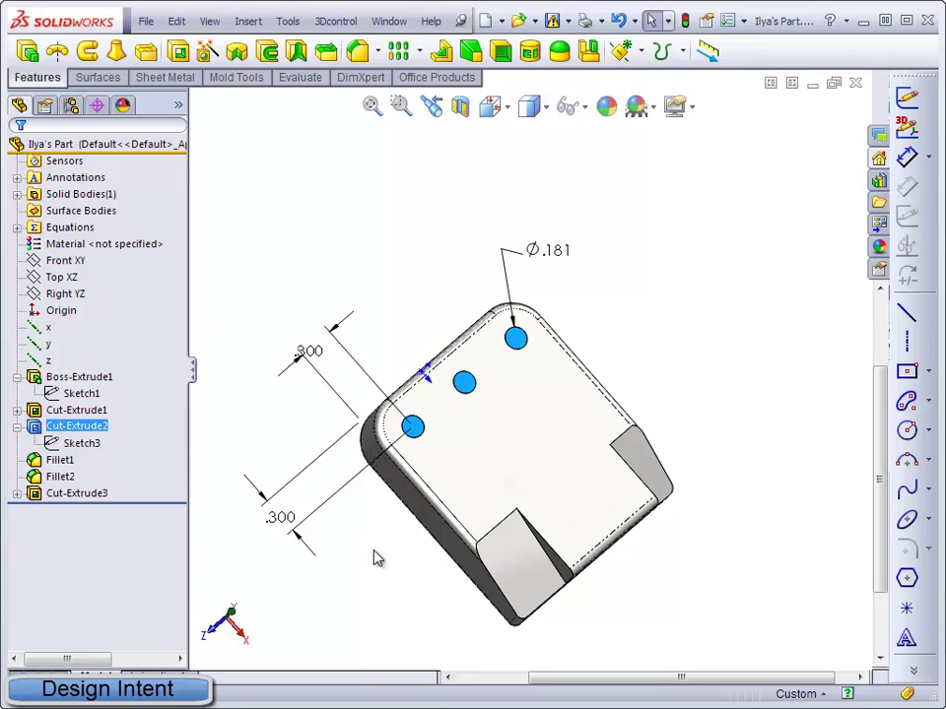
click(374, 452)
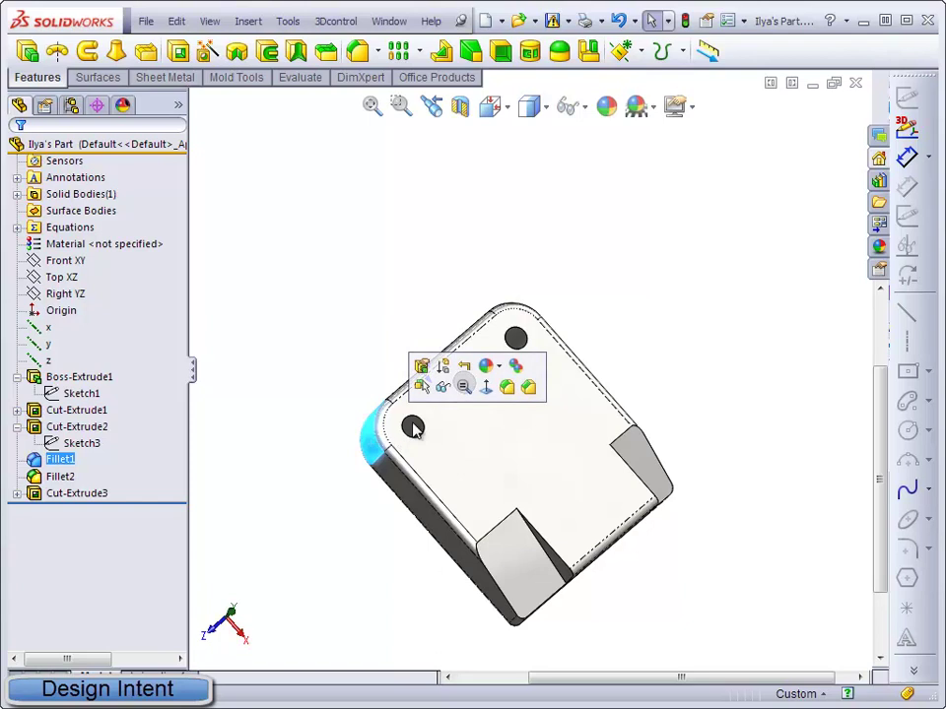
click(338, 549)
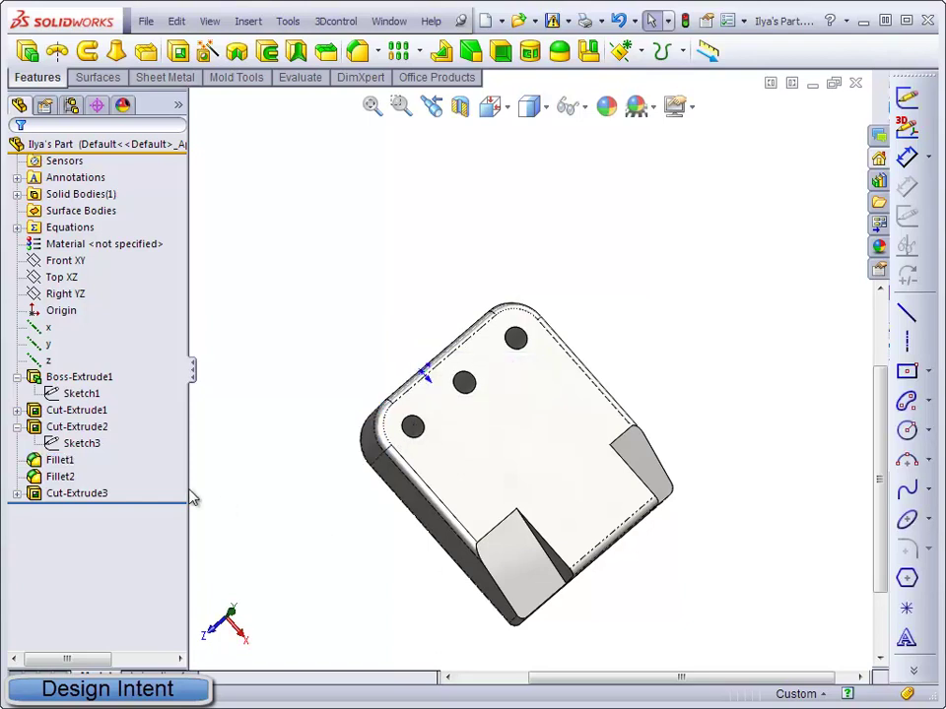
click(63, 462)
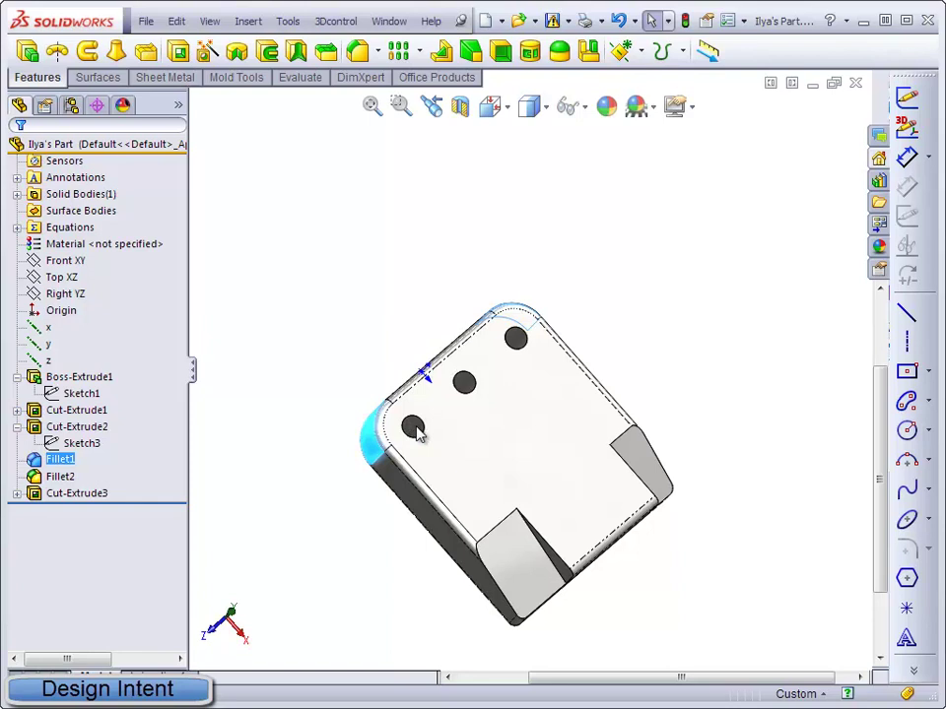
Reorder the feature history so that Cut-Extrude2 comes directly after Fillet1.
click(67, 430)
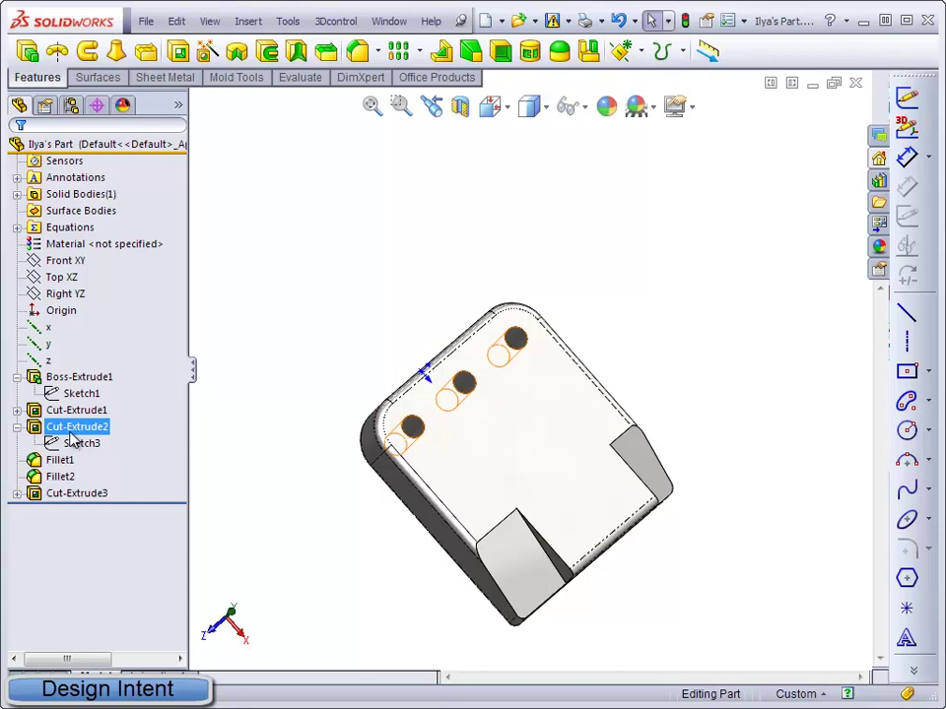
click(71, 429)
drag(71, 431, 59, 467)
click(232, 514)
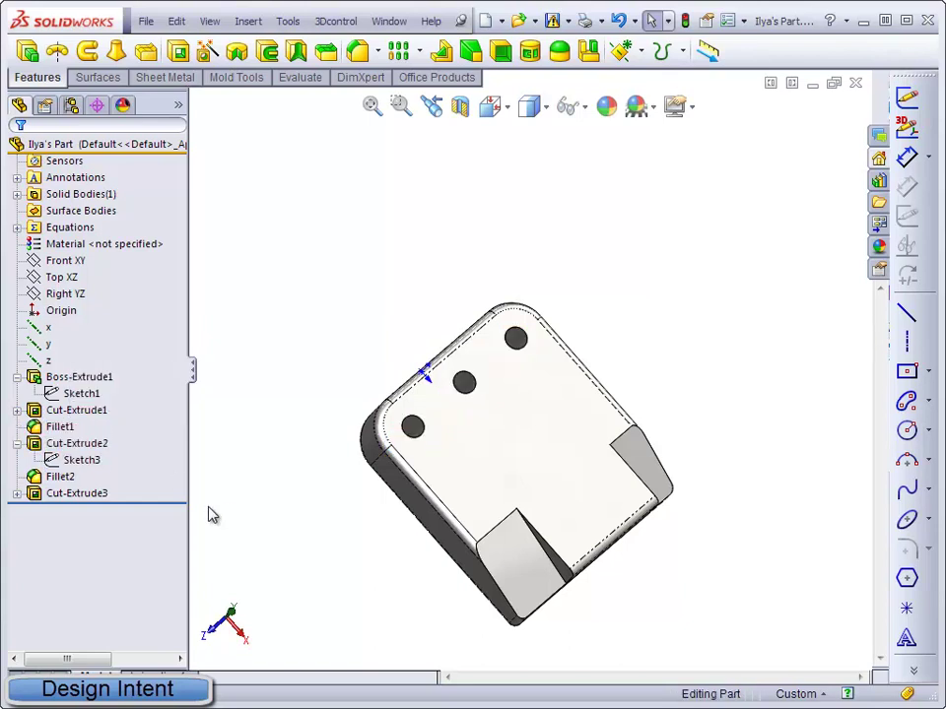
Open Sketch3 of Cut-Extrude2 for editing and examine its order relative to Fillet1 in the feature history.
click(81, 461)
click(86, 417)
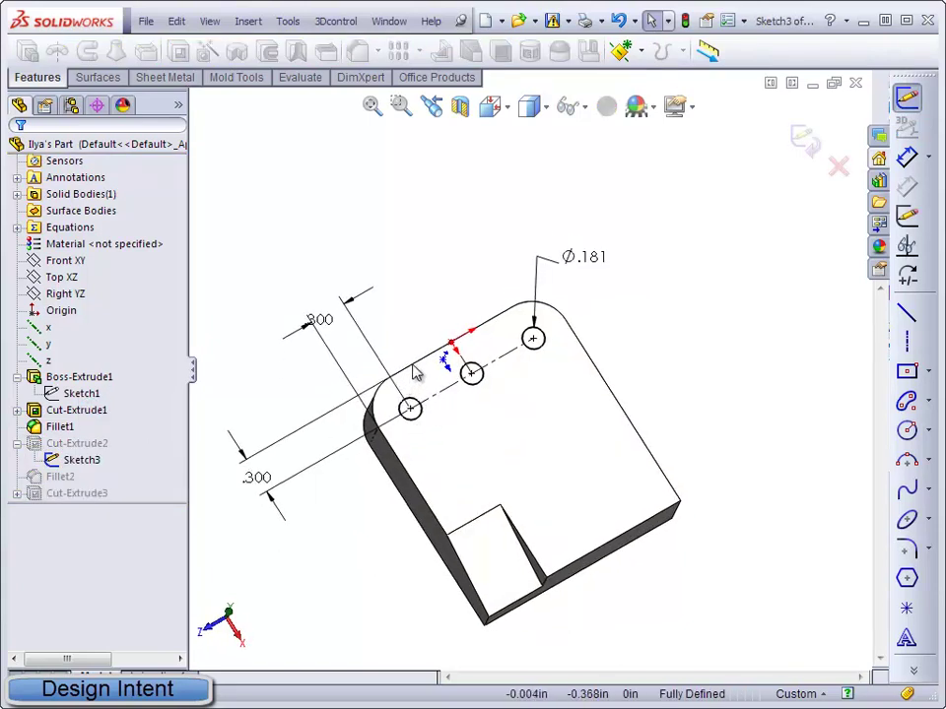
click(83, 463)
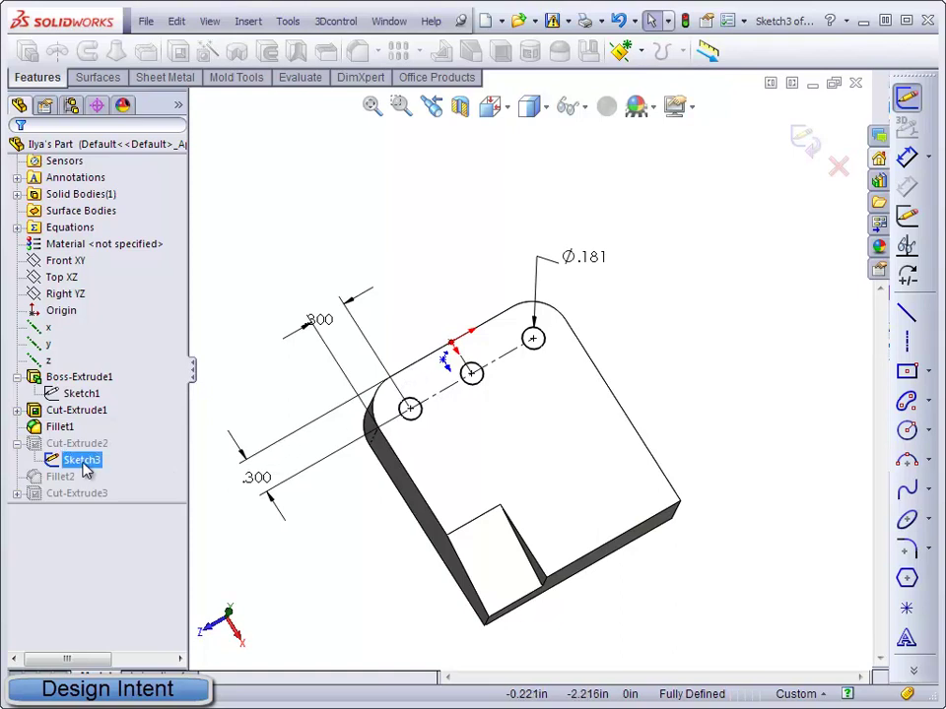
click(64, 477)
click(69, 445)
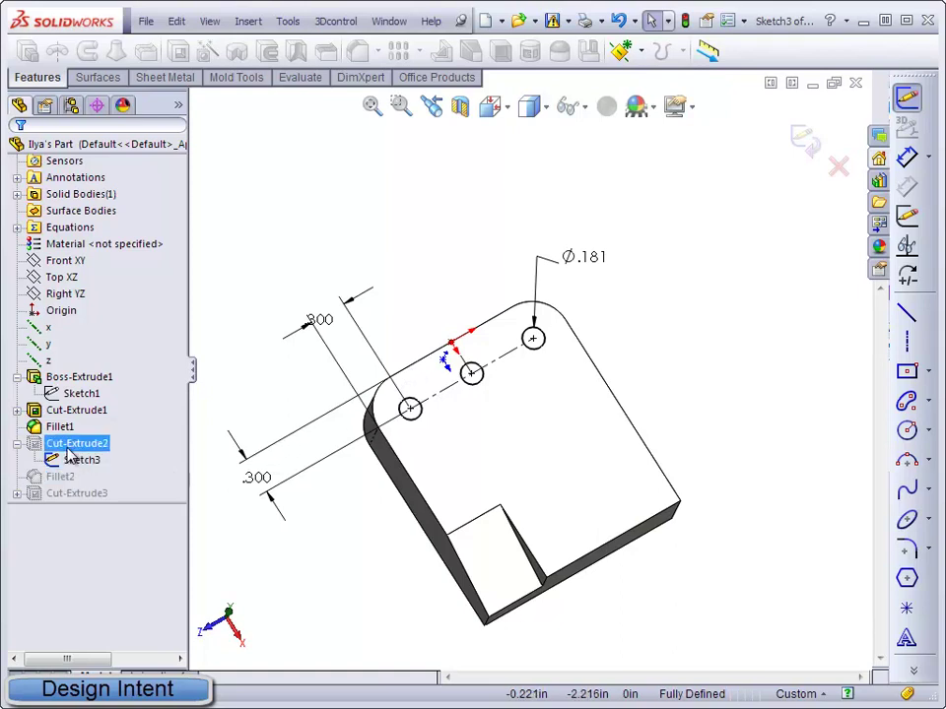
click(81, 460)
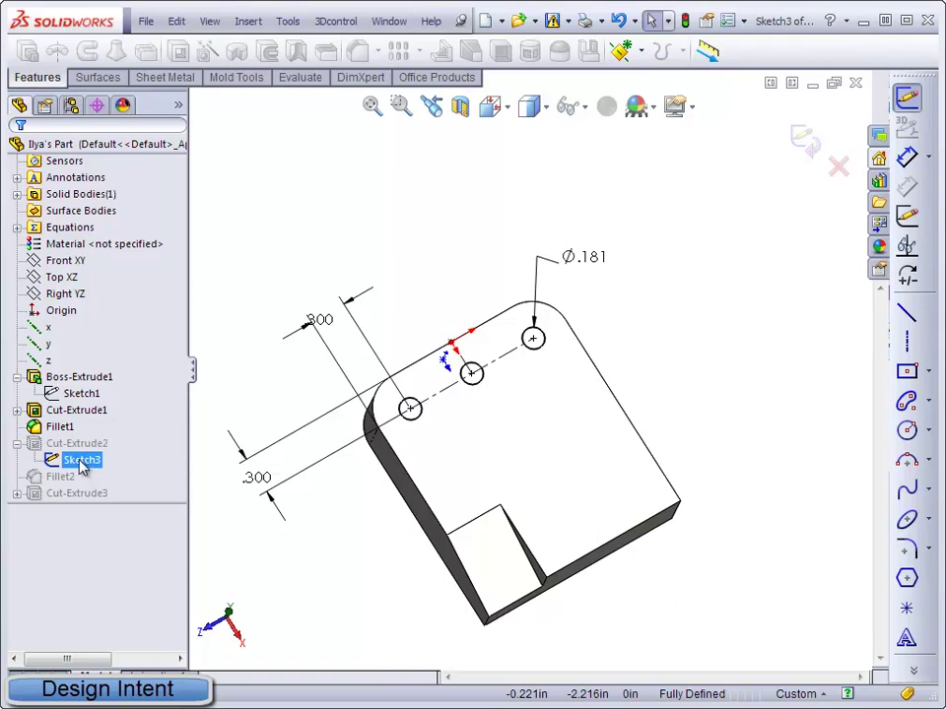
click(62, 430)
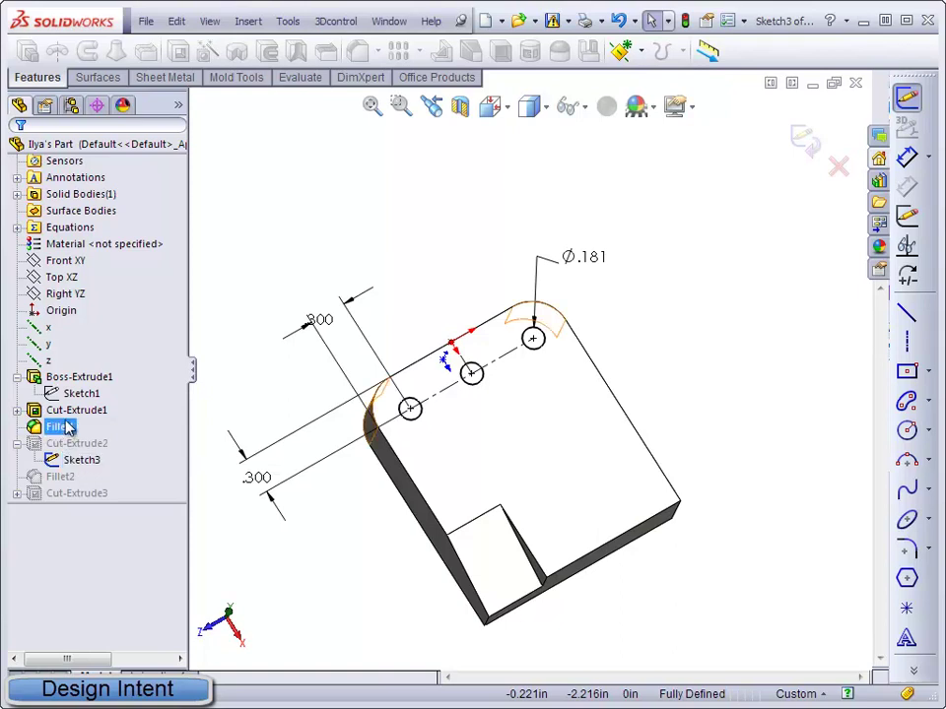
click(75, 445)
click(82, 460)
click(203, 528)
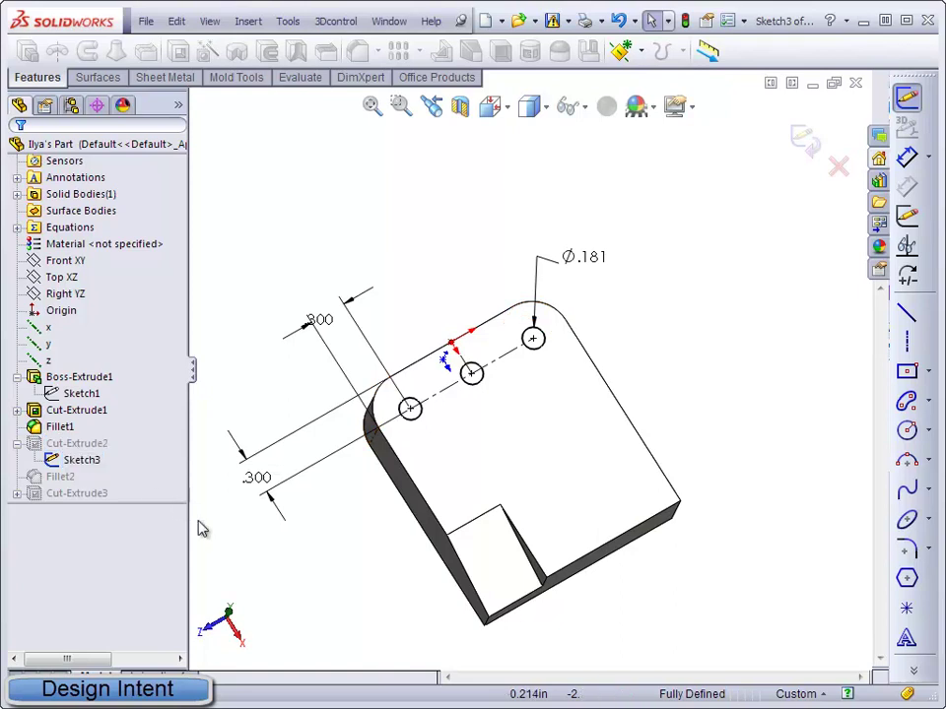
Exit Sketch3 and show the rebuilt part in isometric view.
click(806, 140)
middle_drag(494, 485, 525, 589)
key(ctrl+7)
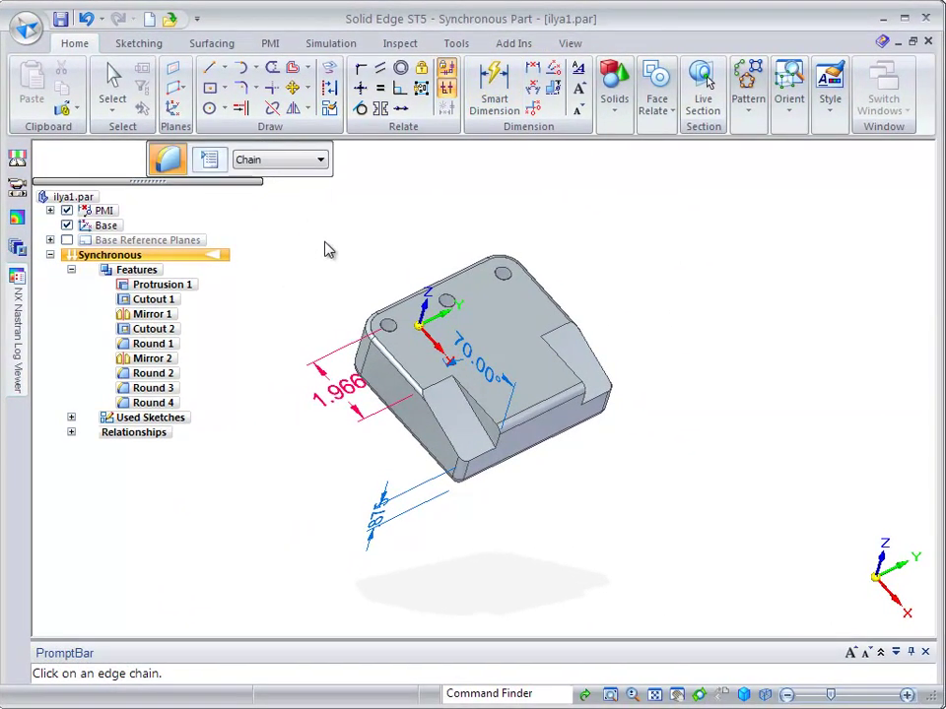
Switch to the synchronous part in Solid Edge and move the sloped cutout face inward, leaving its height dimension at about 0.767 in.
key(Escape)
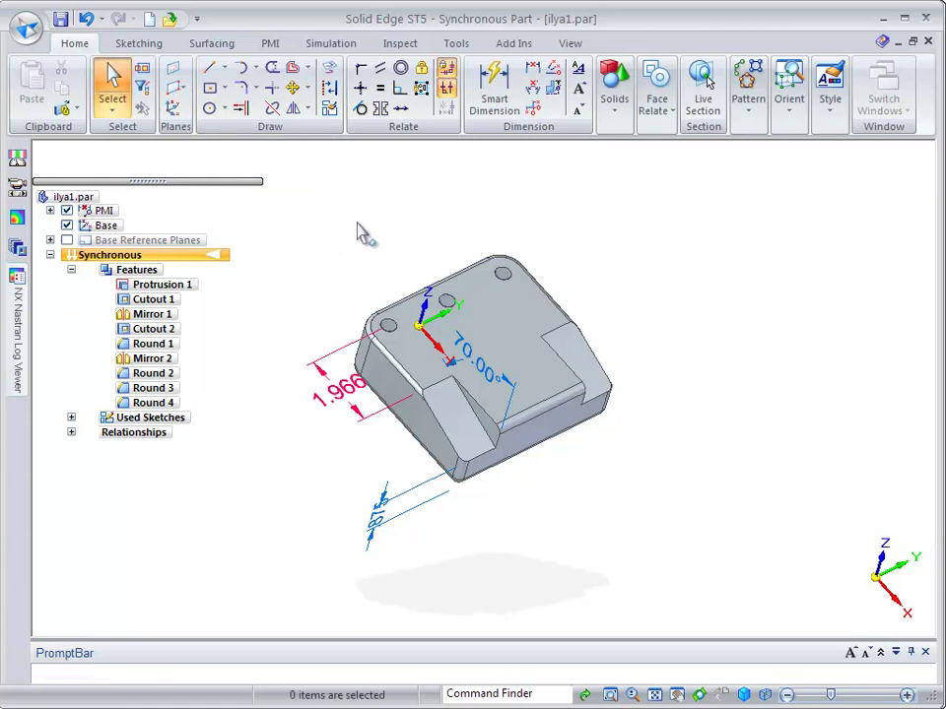
middle_drag(705, 415, 540, 543)
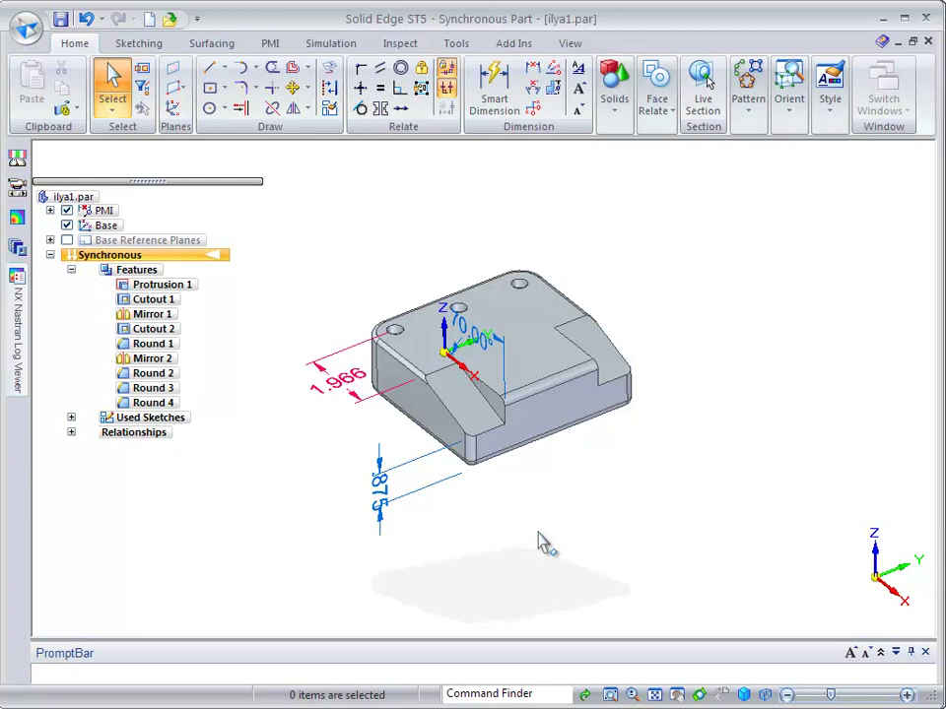
middle_drag(539, 541, 496, 419)
click(469, 501)
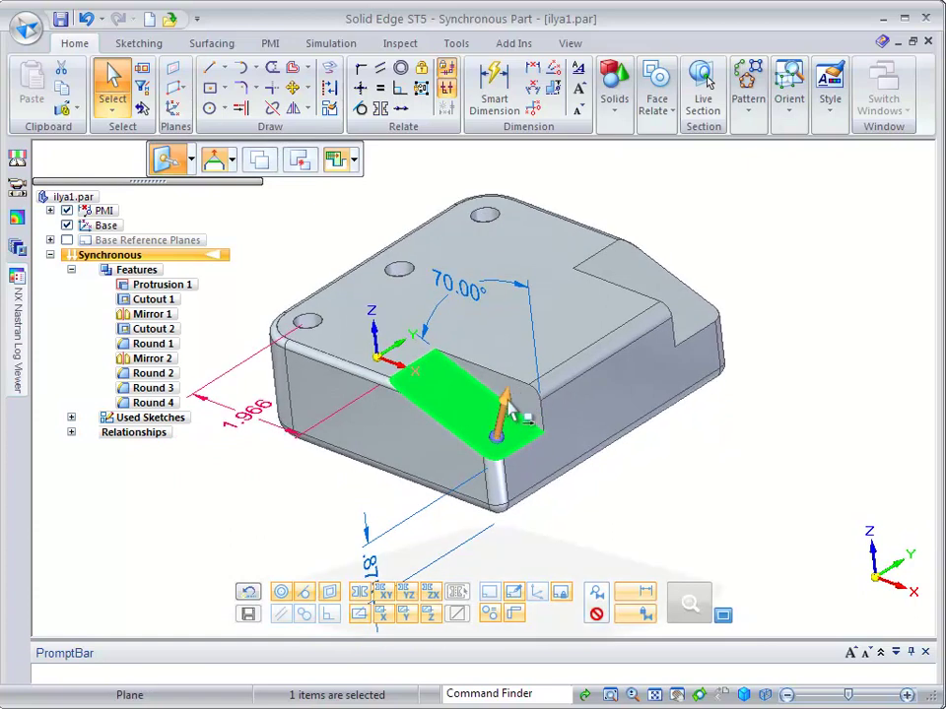
click(495, 417)
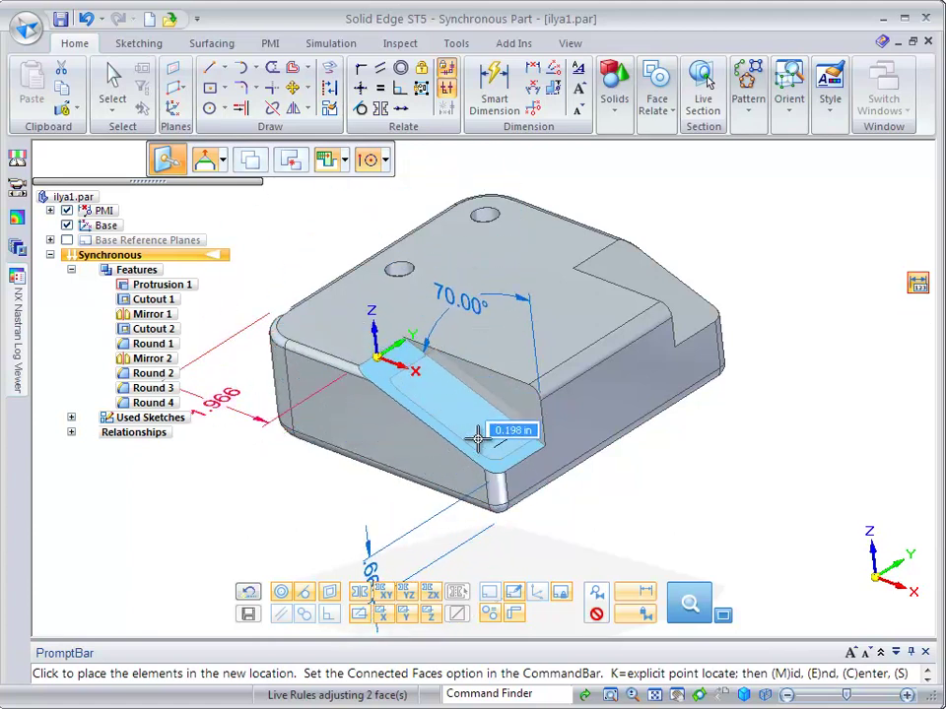
click(479, 445)
click(479, 445)
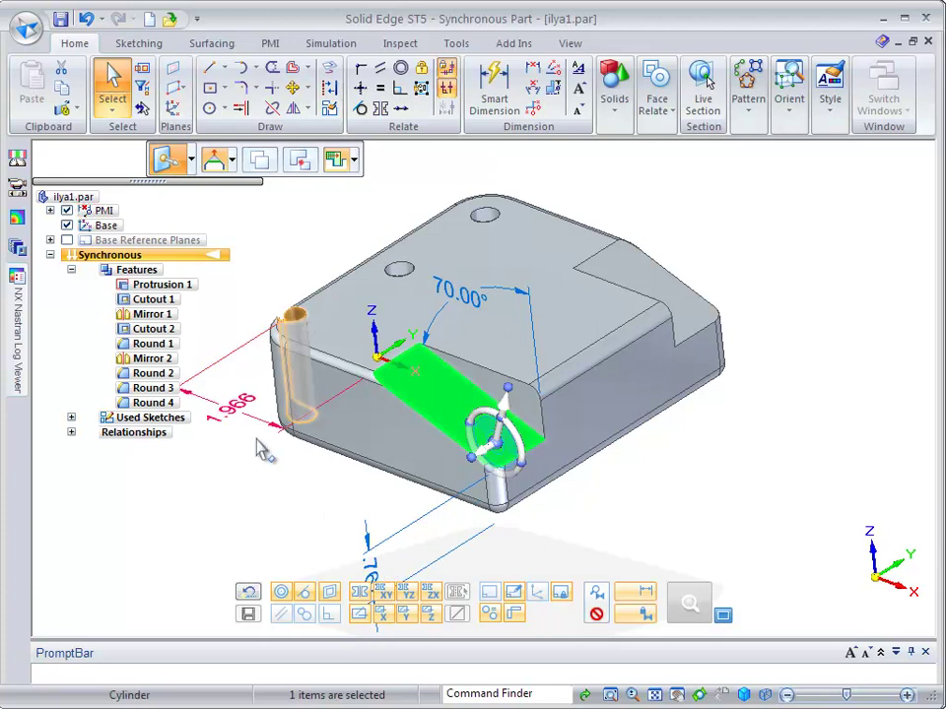
Open the 1.966 in dimension between the corner hole and the sloped cutout and check its lock setting.
middle_drag(246, 486, 400, 285)
click(399, 271)
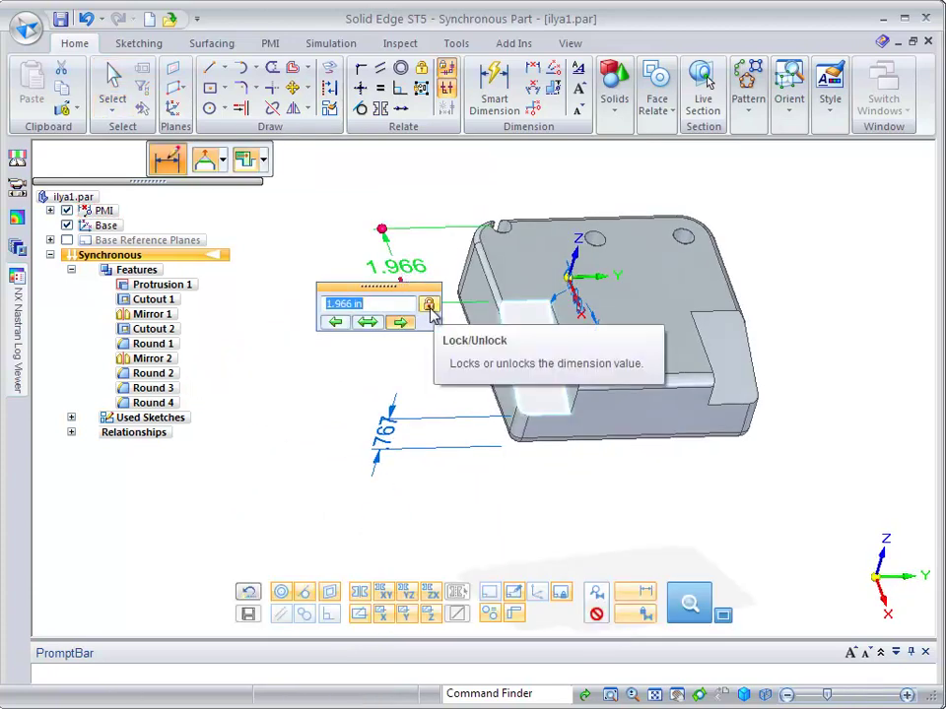
click(430, 308)
key(Escape)
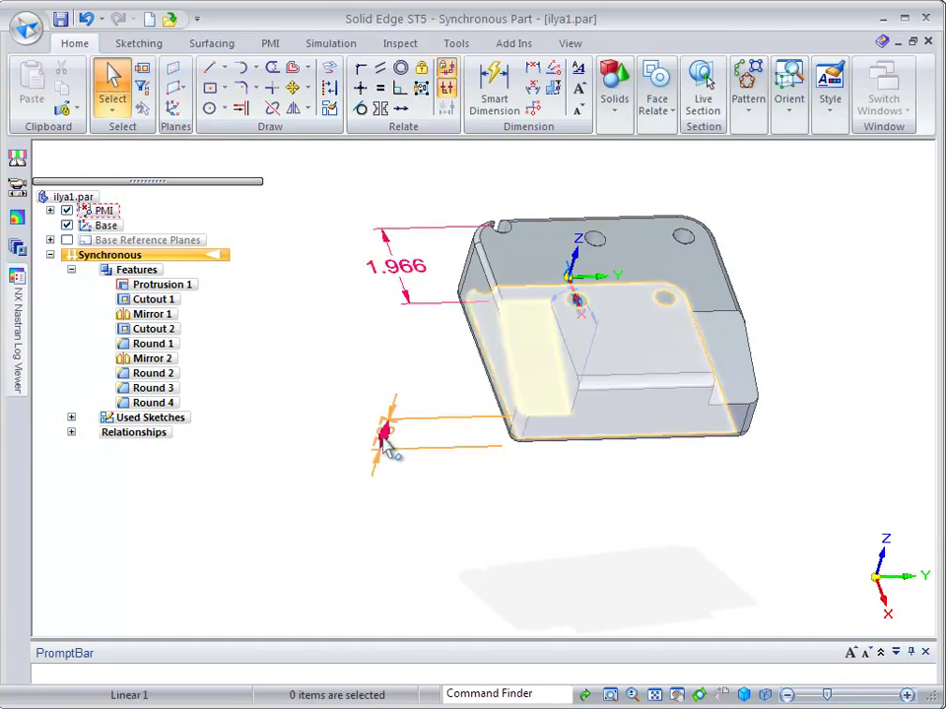
Vary the sloped cutout's height dimension symmetrically from both ends, trying values such as 1.227 in and 0.614 in and finishing at 0.499 in.
click(386, 441)
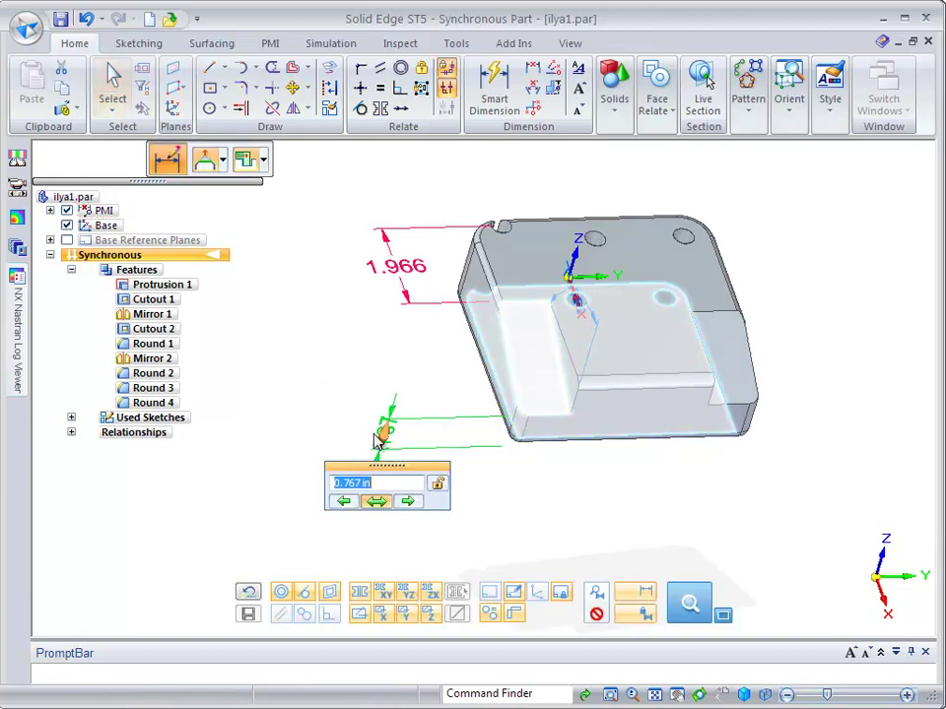
click(482, 503)
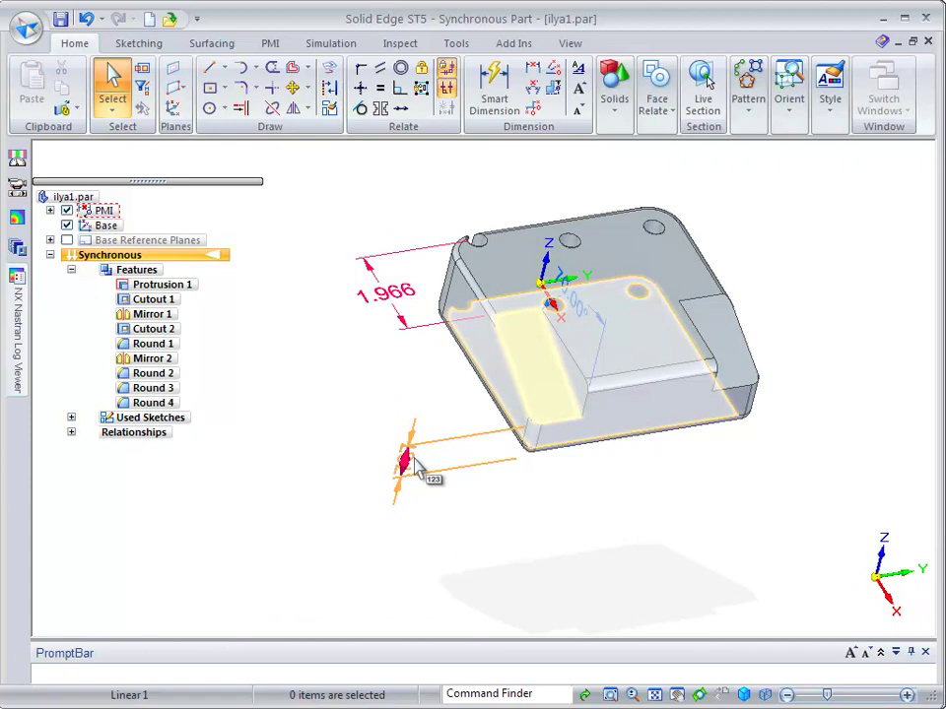
click(415, 461)
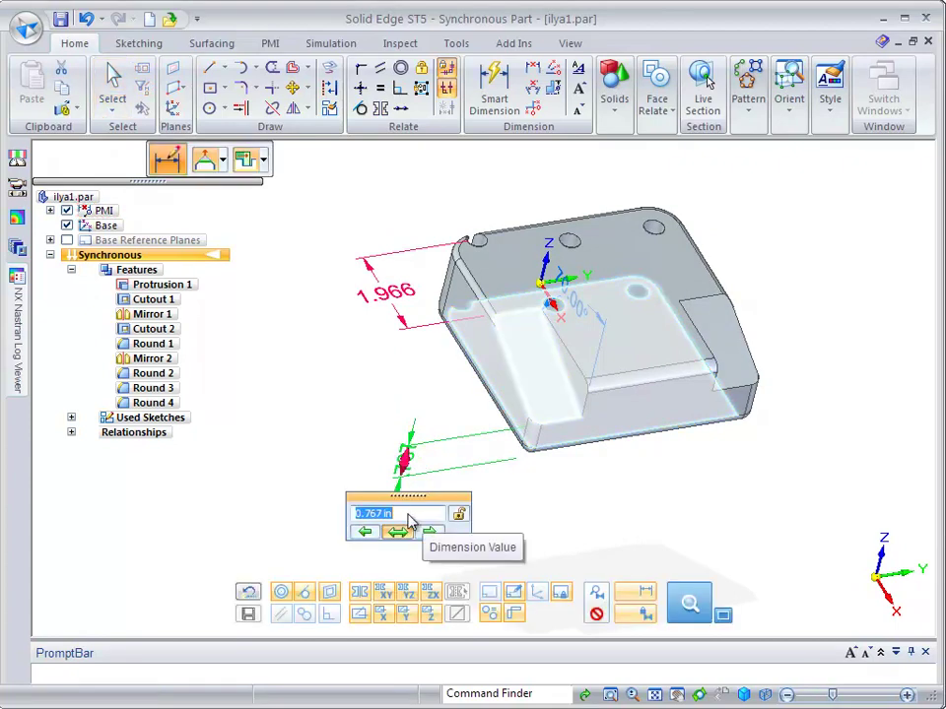
text(0.959)
key(Return)
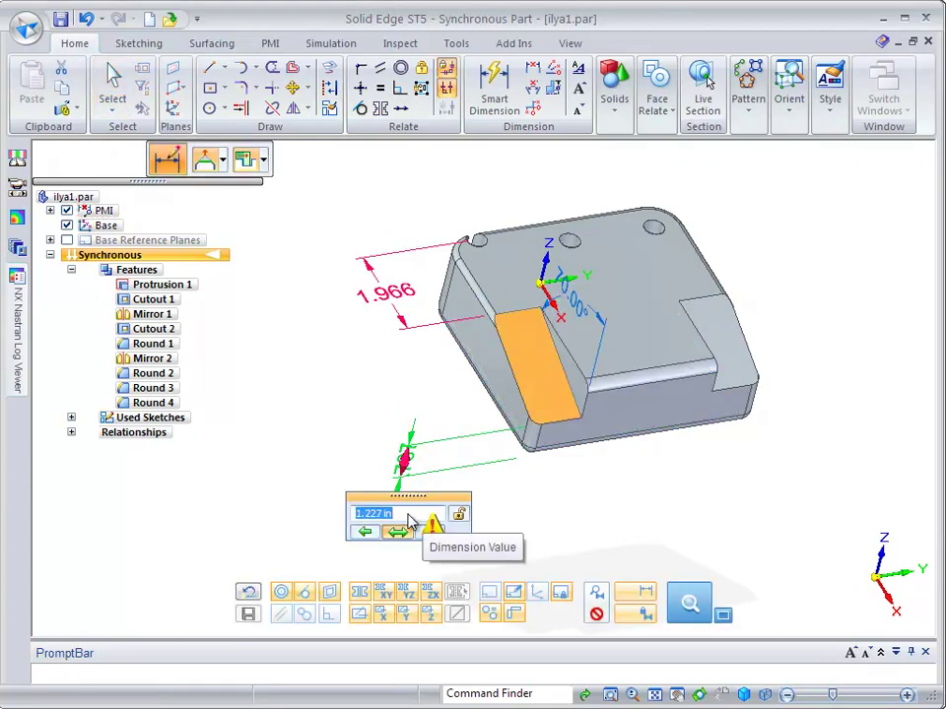
text(0.806)
key(Return)
text(0.844)
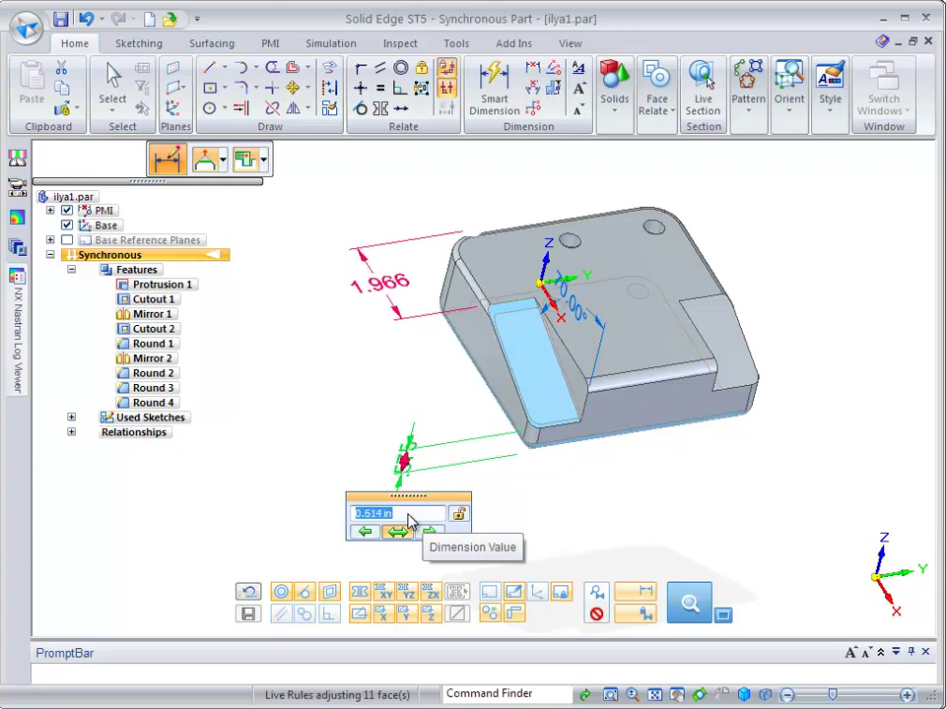
key(Return)
text(0.422)
key(Return)
text(0.499)
key(Return)
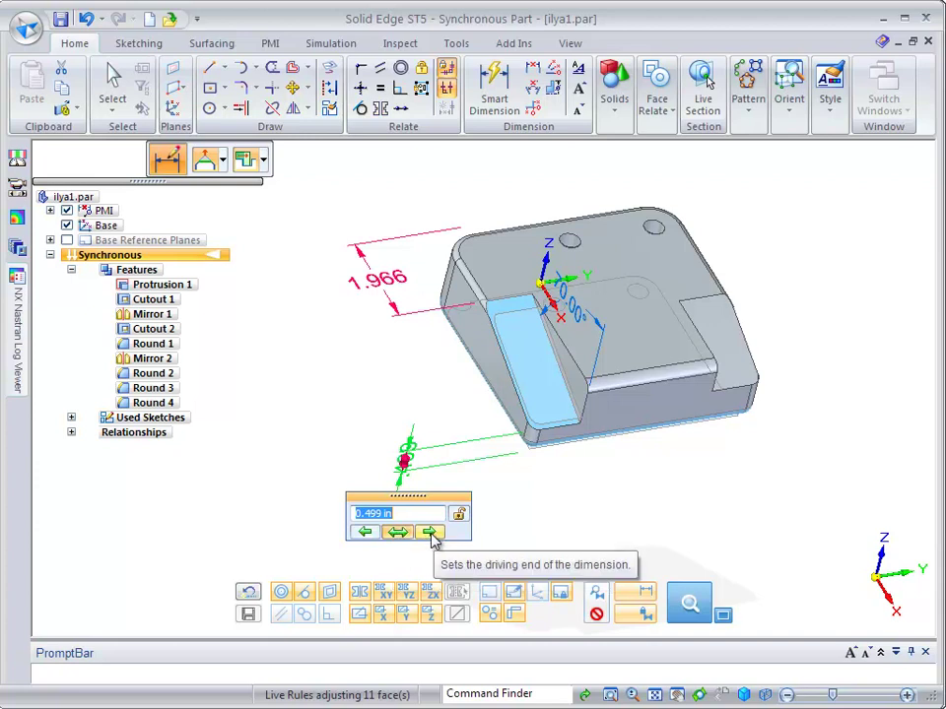
Drive the height dimension from one end to 0.598 in and from the opposite end to 0.568 in, and restore symmetric driving from both ends.
click(430, 533)
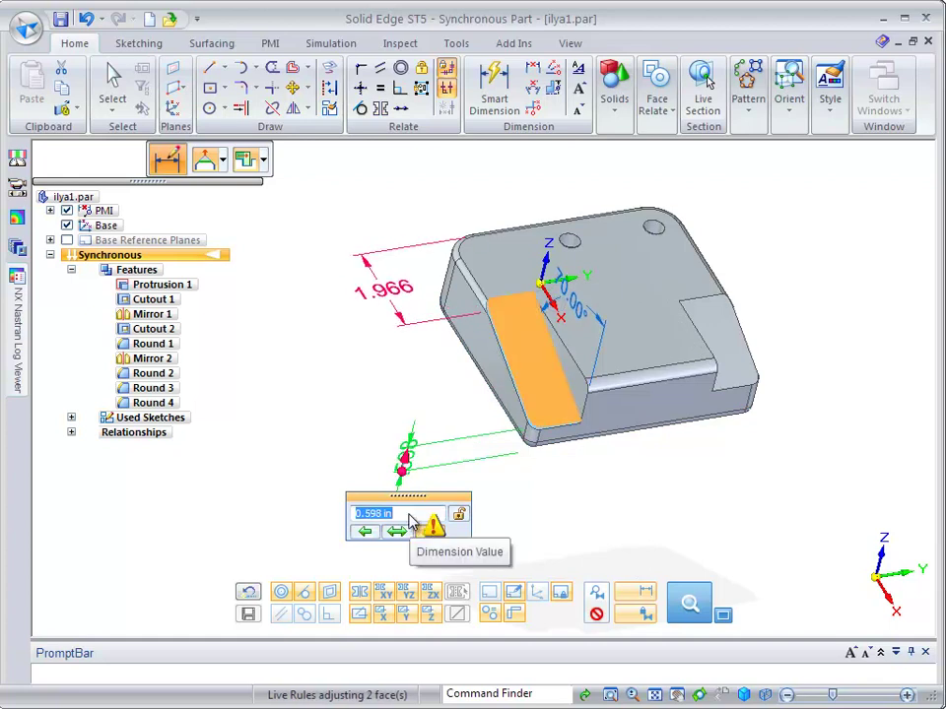
click(364, 532)
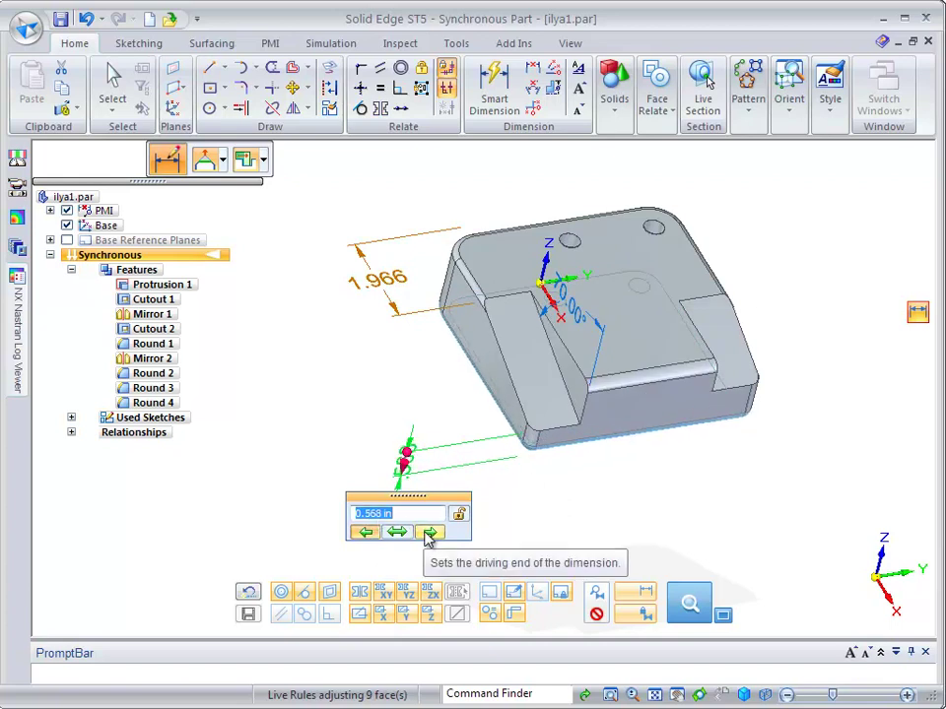
click(397, 532)
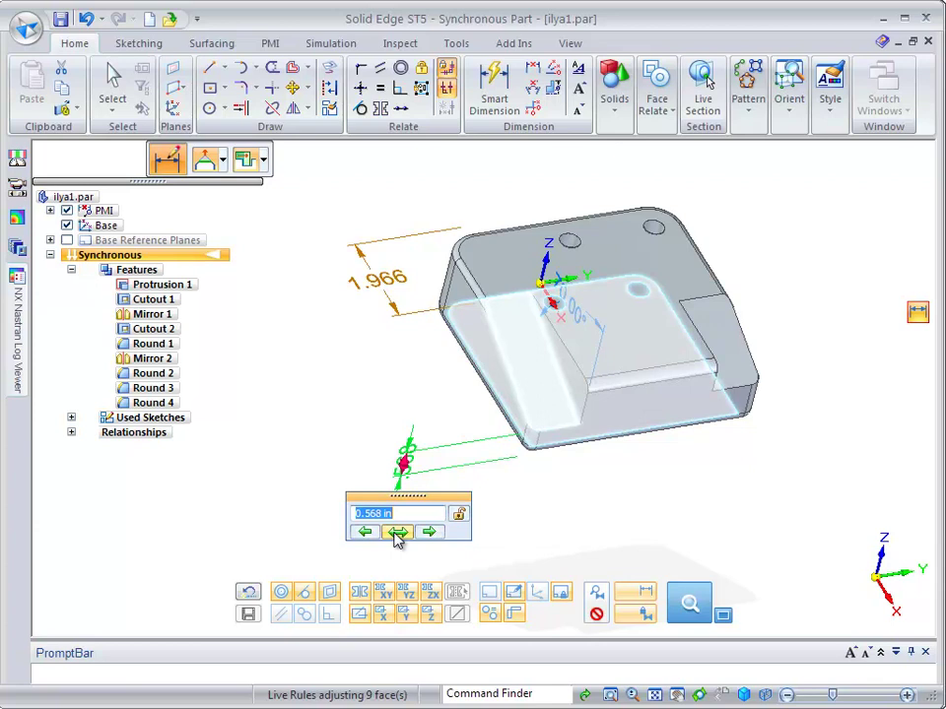